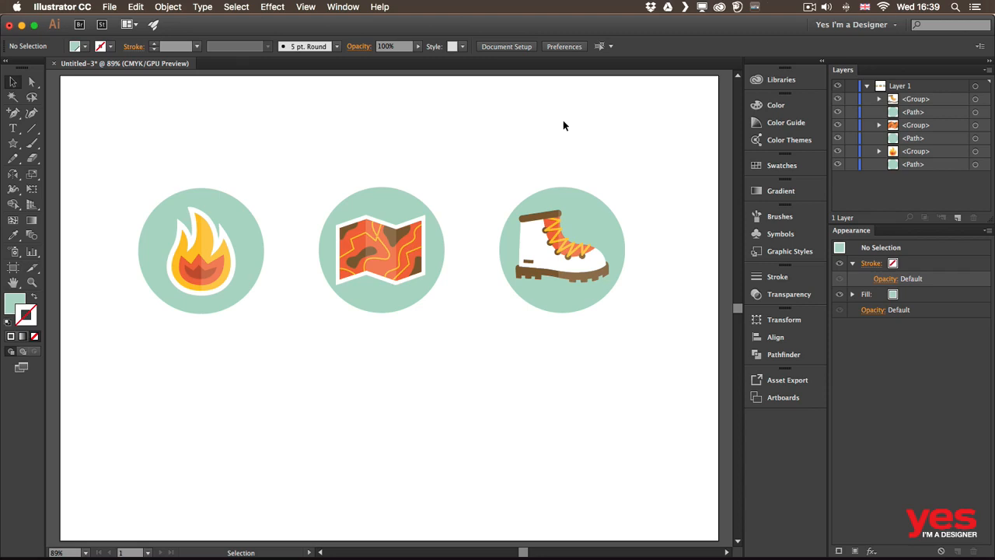
click(272, 7)
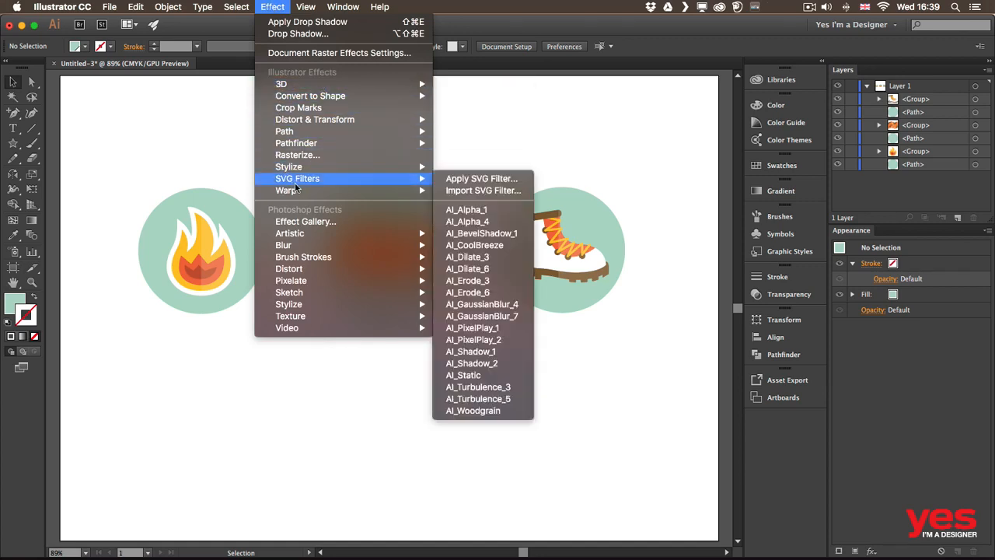
mouse_move(300, 292)
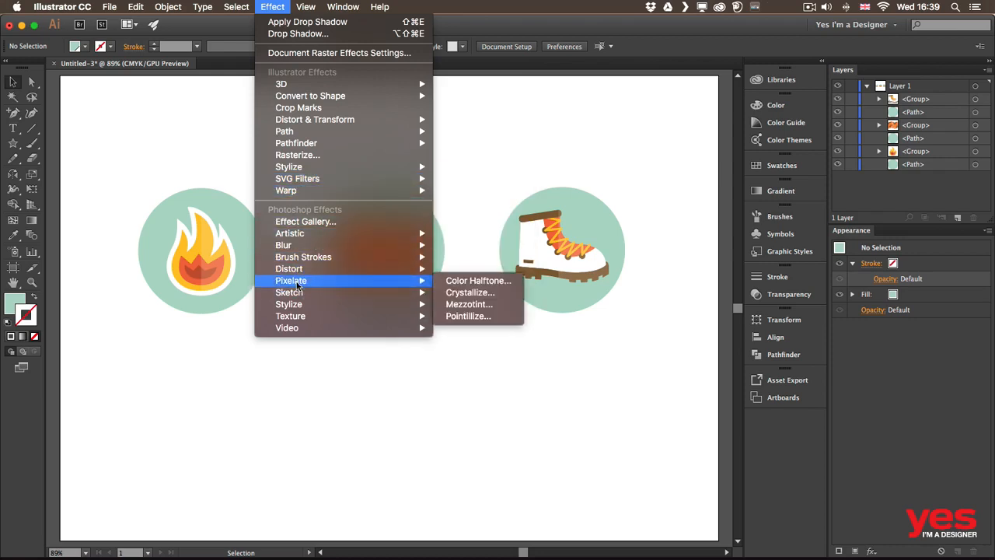
mouse_move(314, 86)
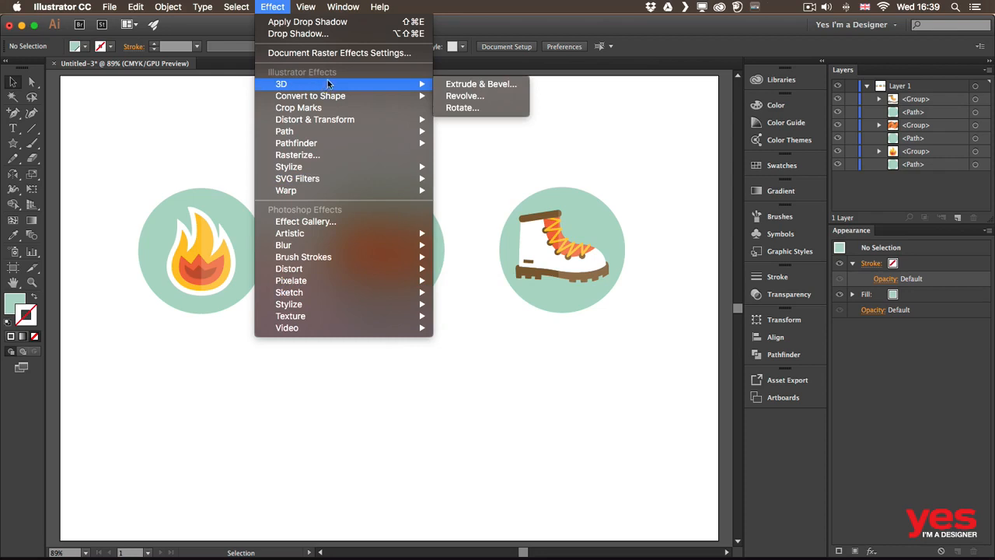
mouse_move(325, 144)
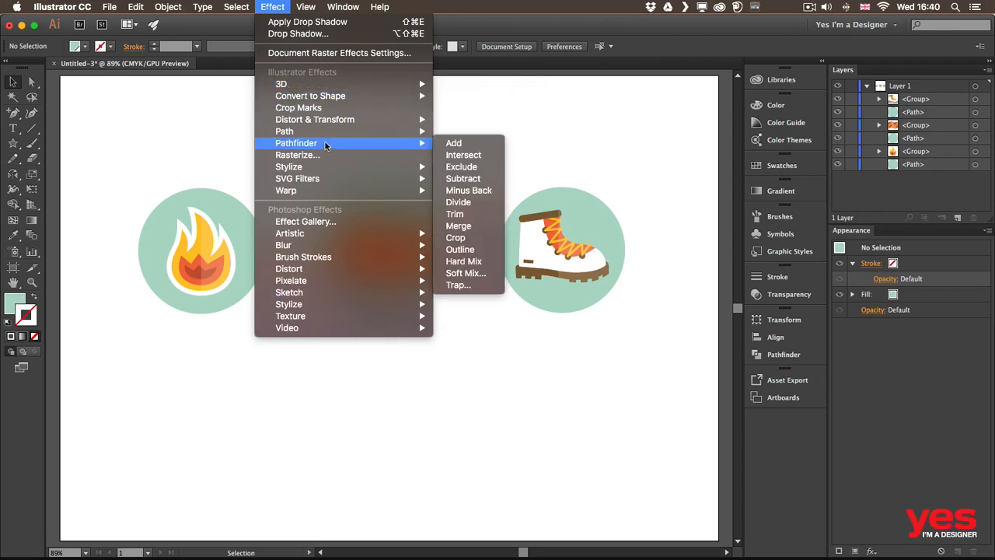
mouse_move(322, 245)
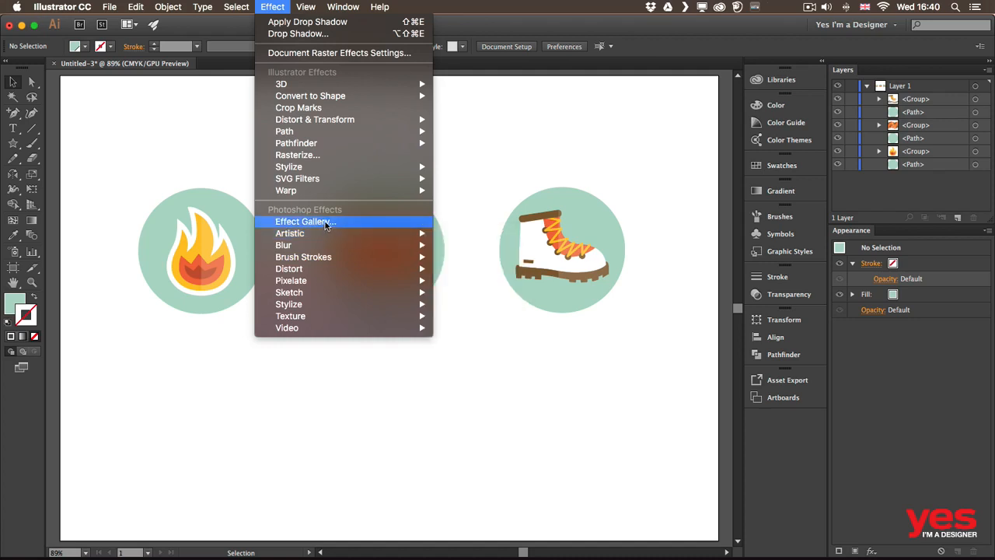
click(160, 172)
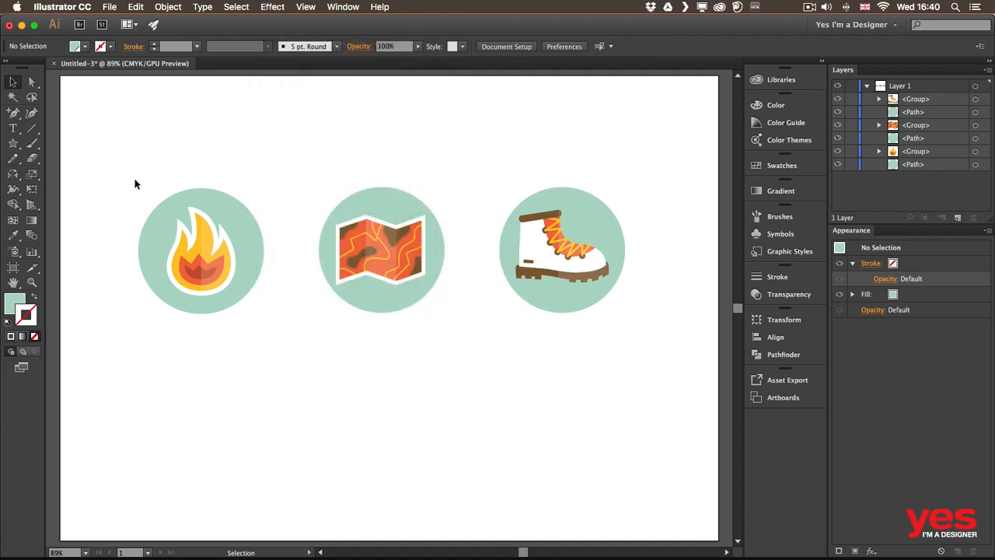
- Duplicate the fire icon with its circle directly below the original and group the copy
drag(151, 170, 230, 323)
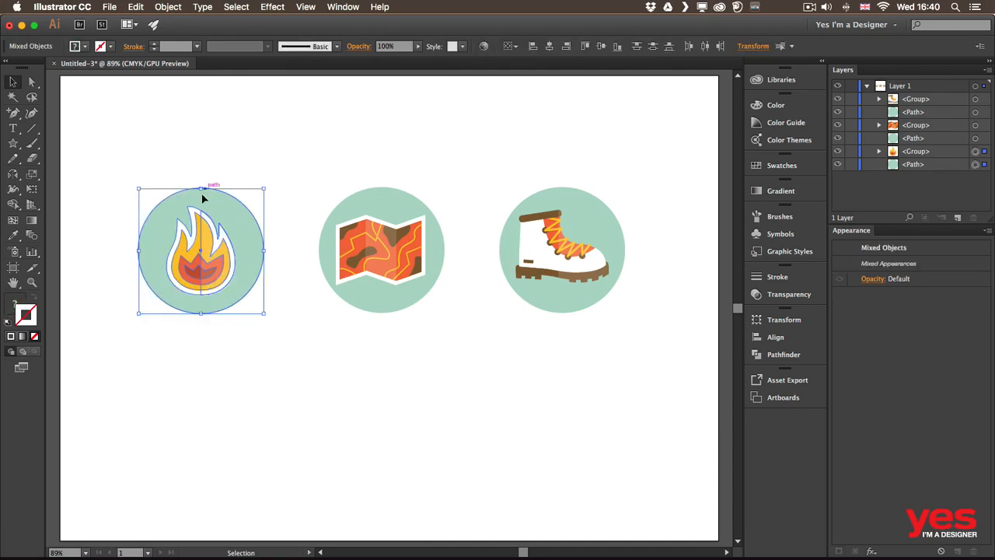
drag(223, 205, 216, 373)
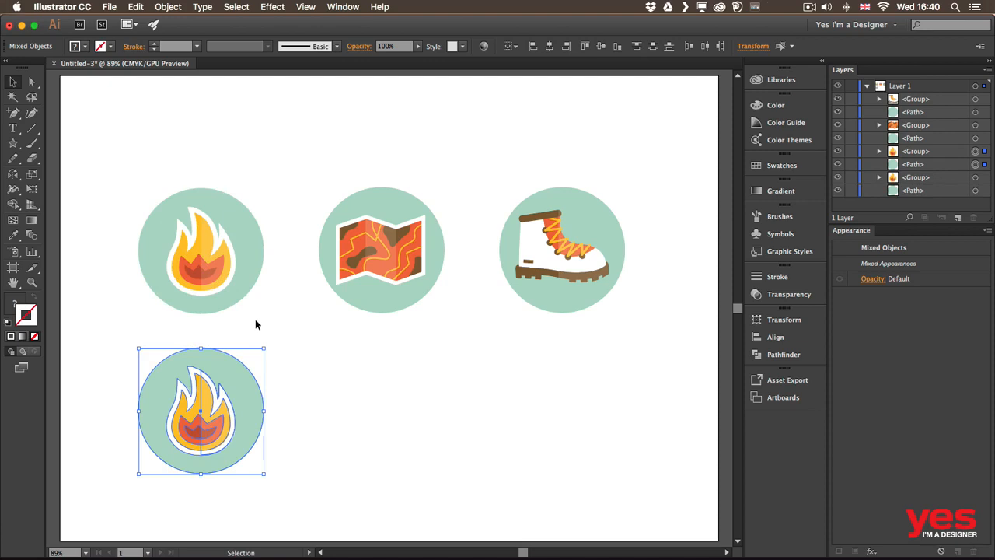
key(super+g)
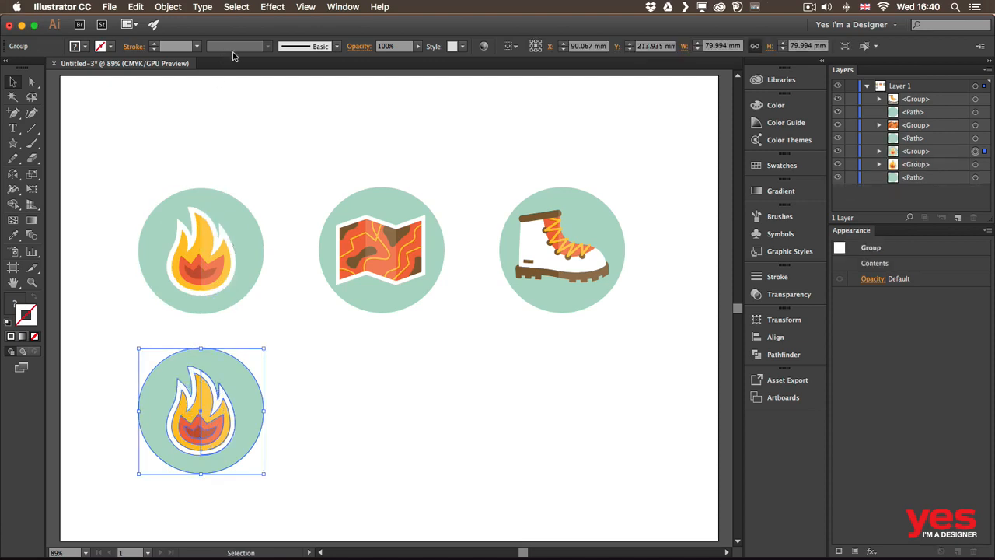
- Apply a Gaussian Blur effect with a 33.2 pixel radius to the grouped fire icon copy
click(268, 7)
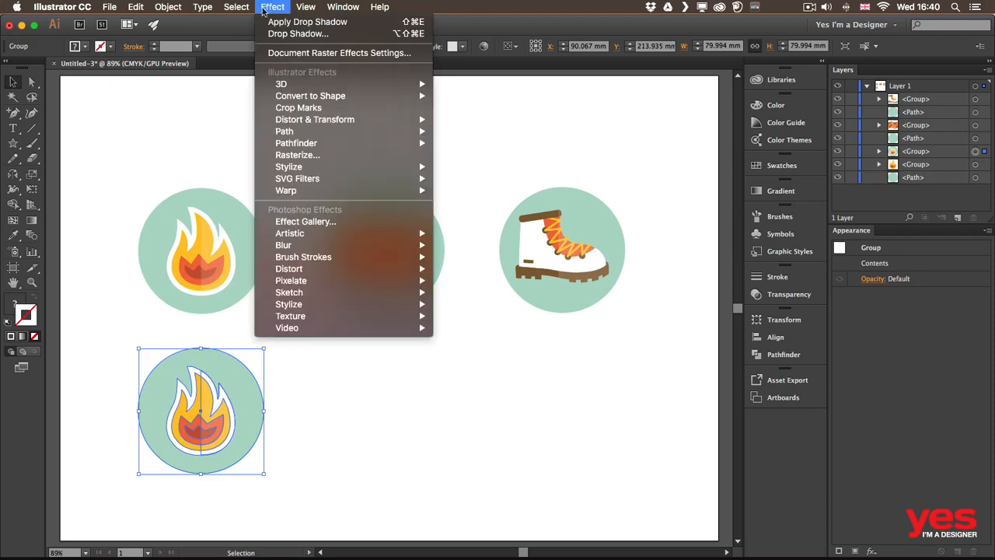
mouse_move(362, 248)
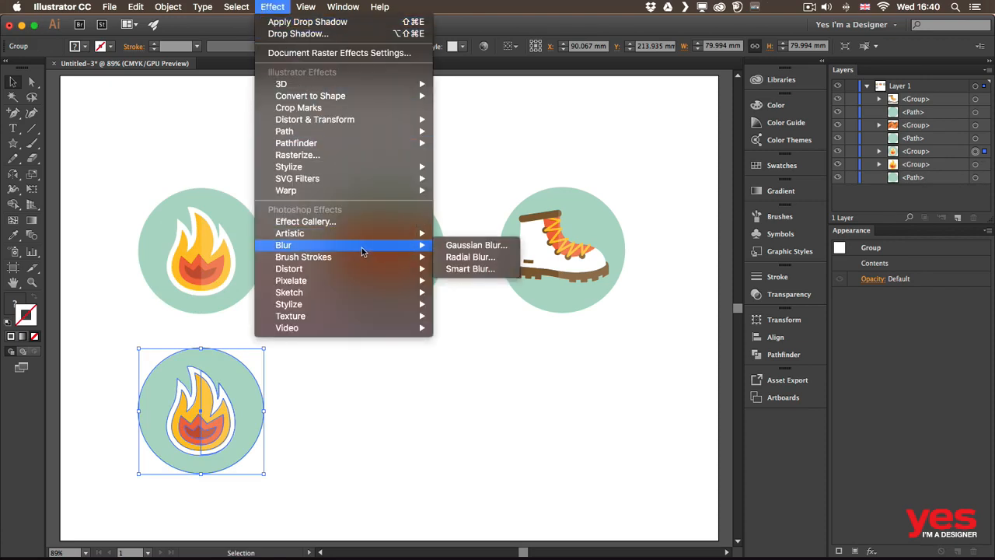
click(488, 246)
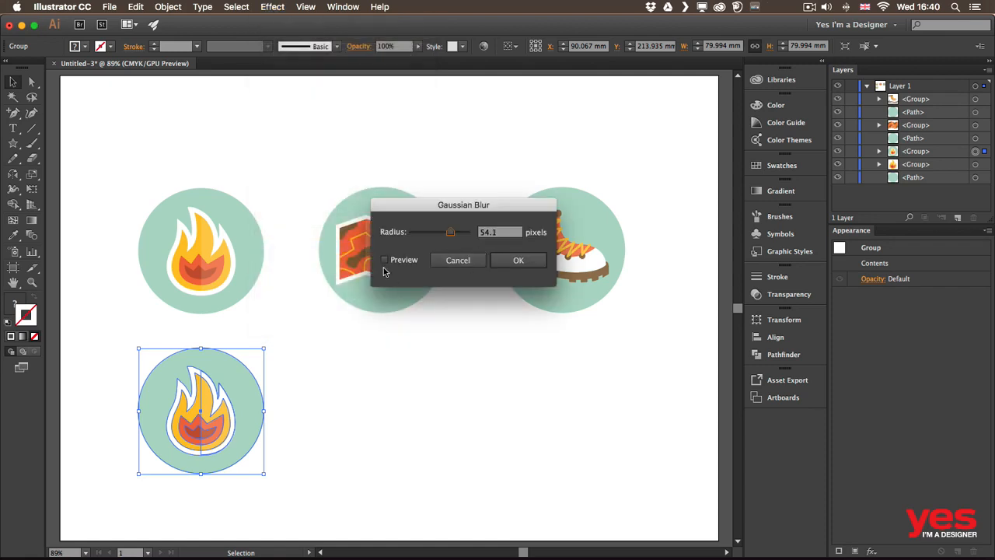
click(385, 260)
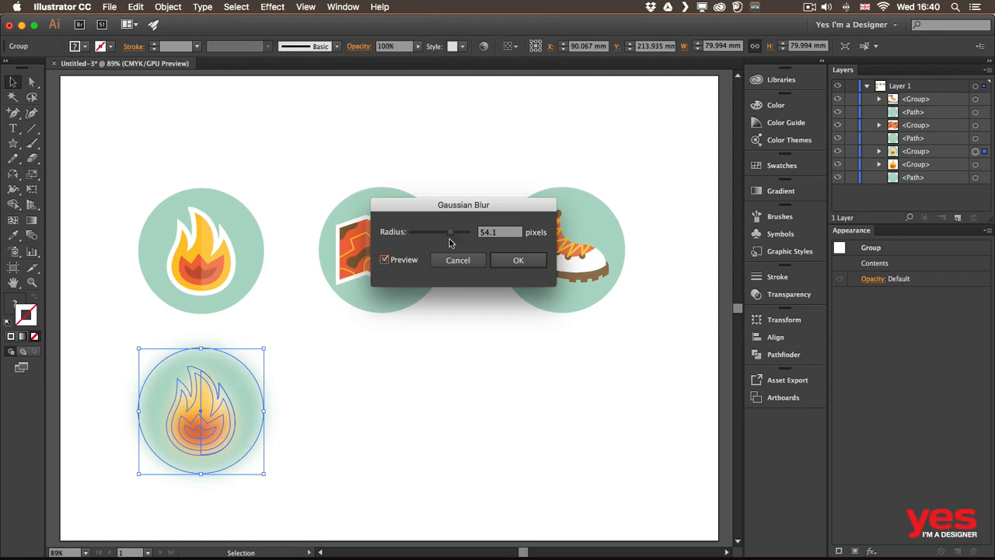
drag(443, 229, 444, 233)
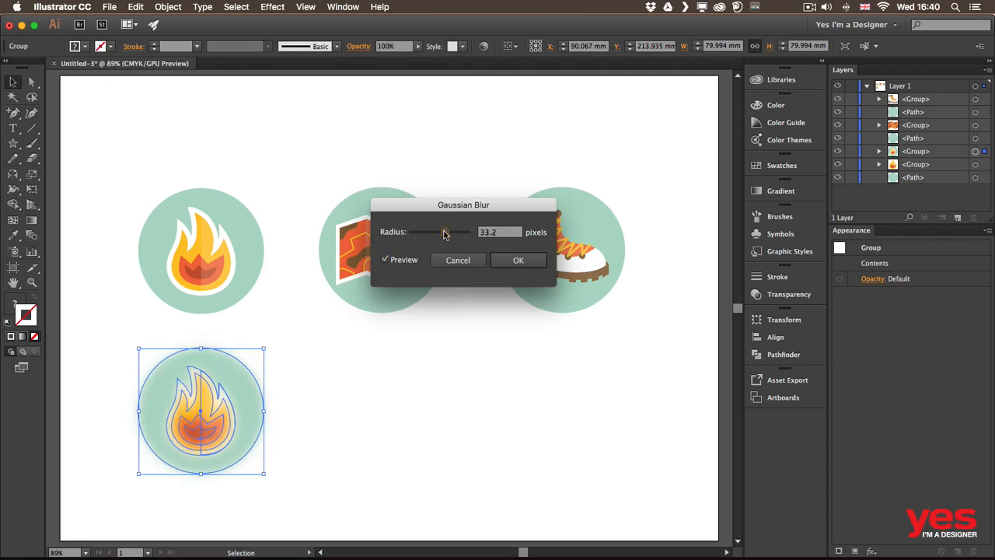
click(517, 261)
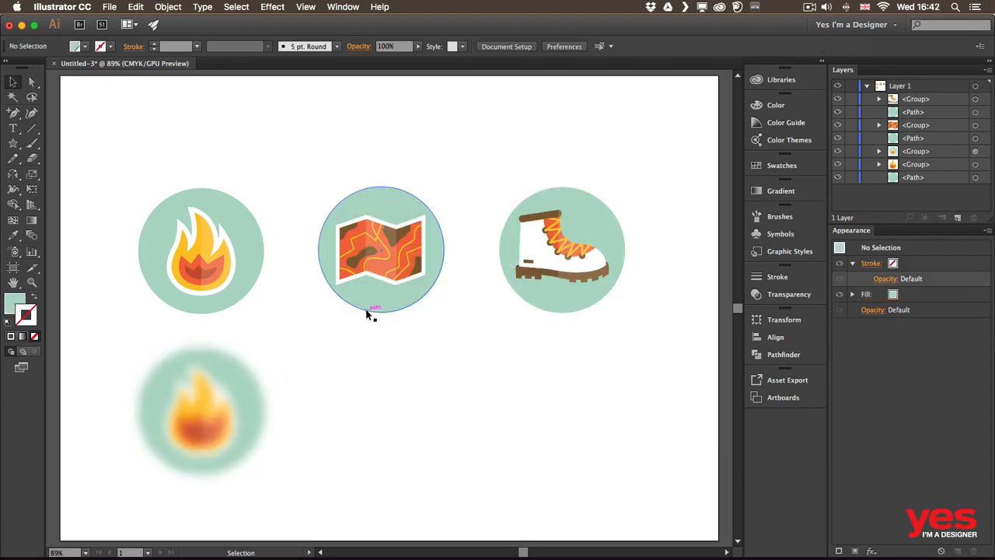
- Examine the upper edge of the blurred fire icon up close to judge the effect's pixel quality
key(z)
drag(173, 356, 469, 315)
key(v)
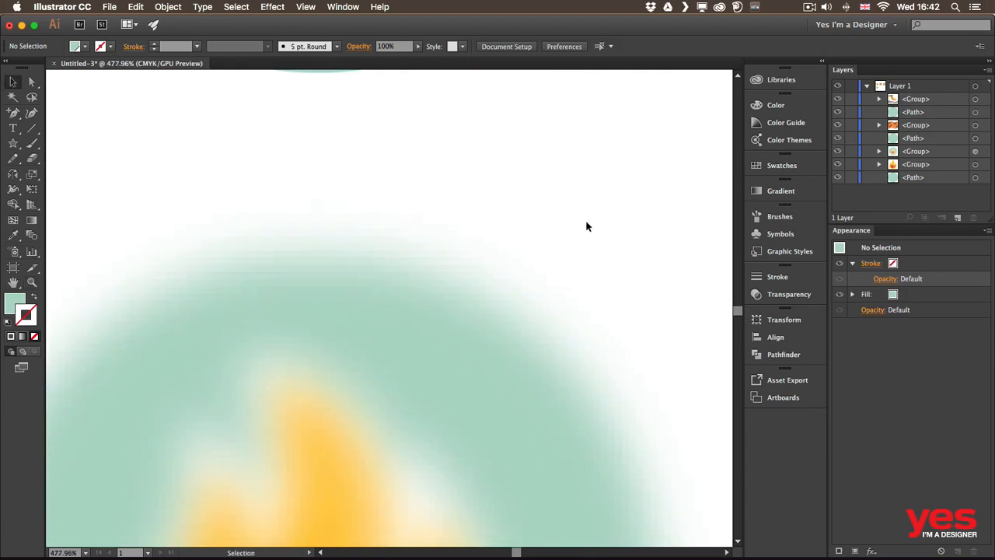
key(space)
drag(553, 253, 501, 156)
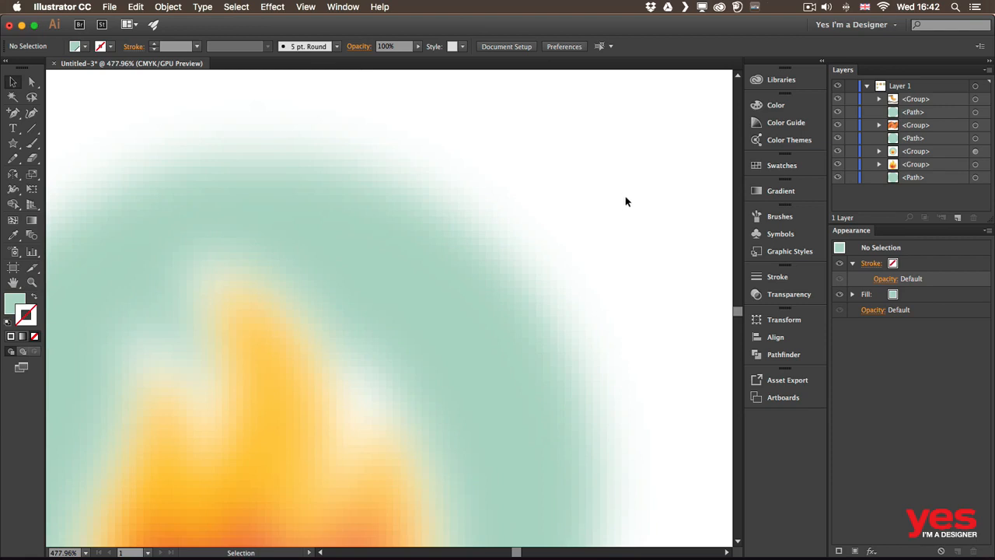
key(space)
drag(624, 275, 537, 200)
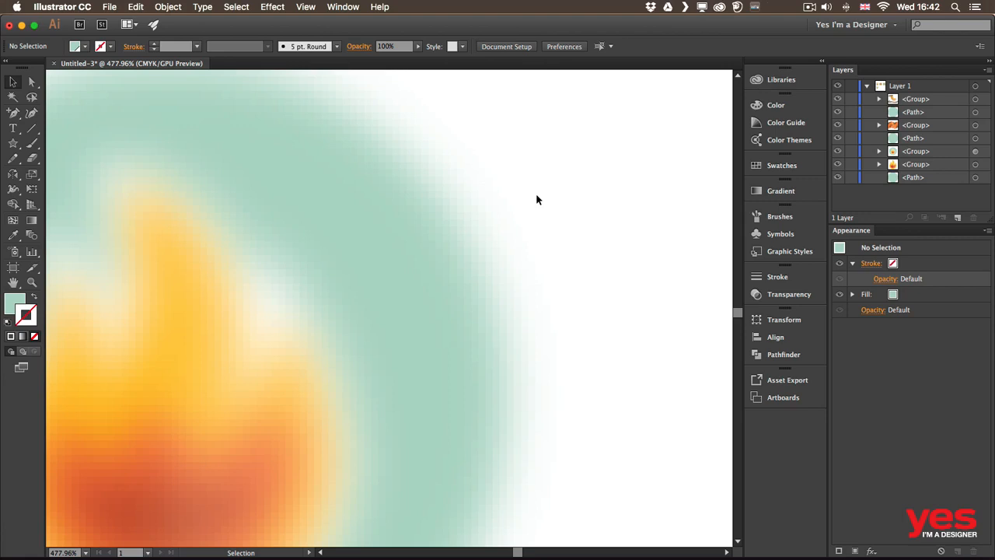
- Set the document raster effects resolution to High (300 ppi)
click(274, 7)
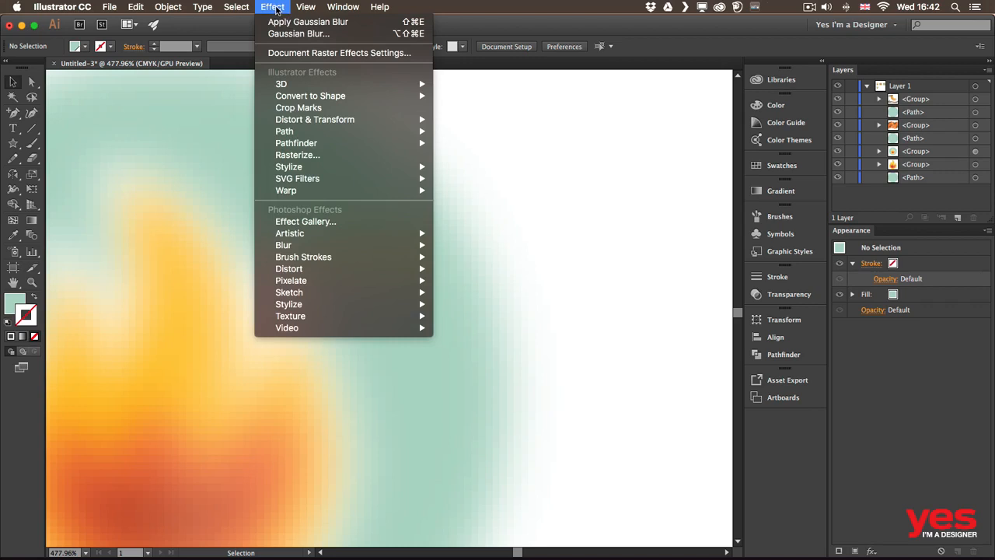
click(310, 55)
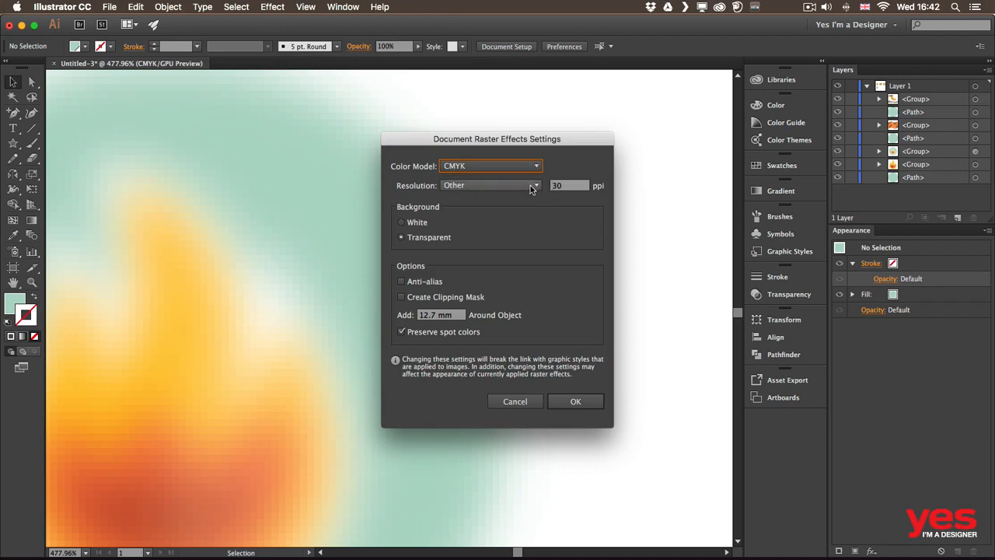
drag(521, 140, 660, 103)
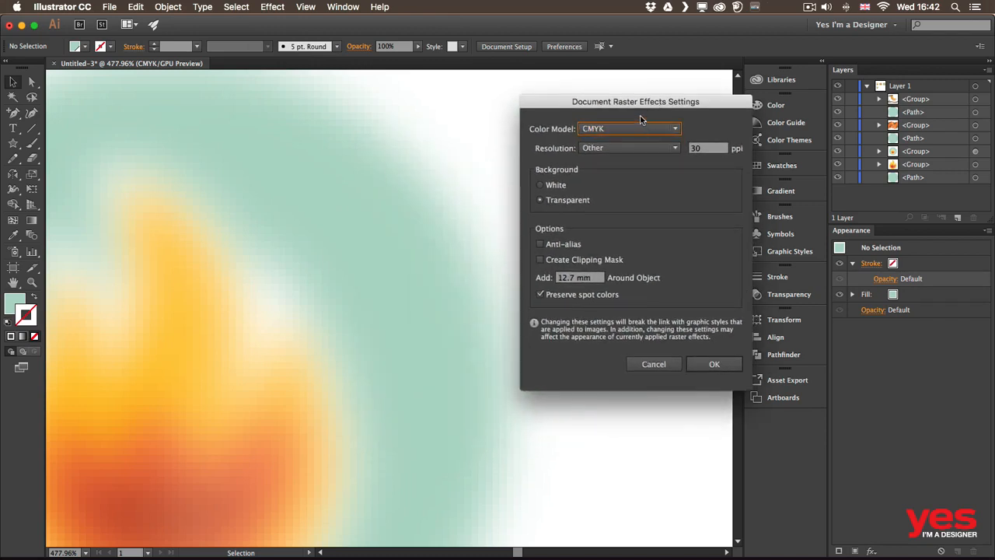
click(670, 148)
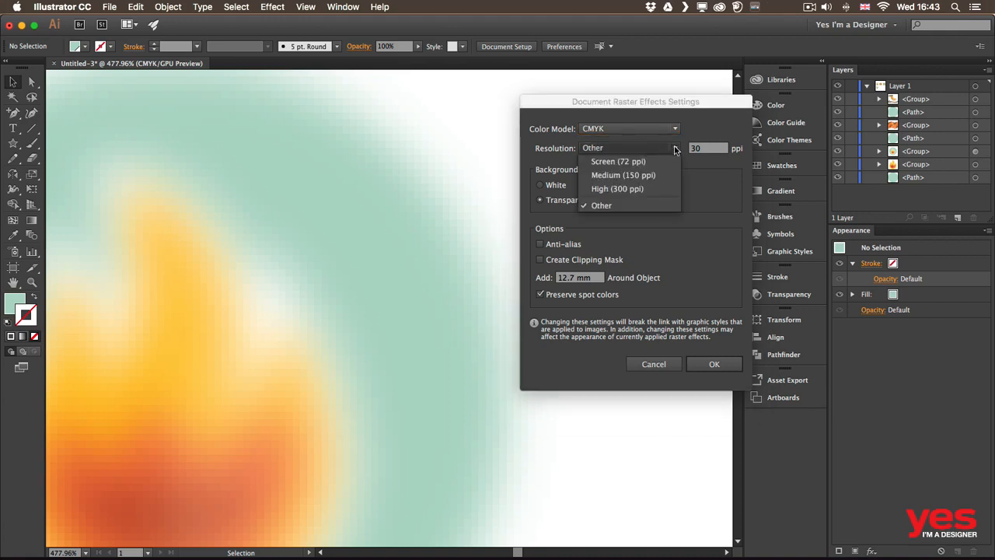
click(627, 189)
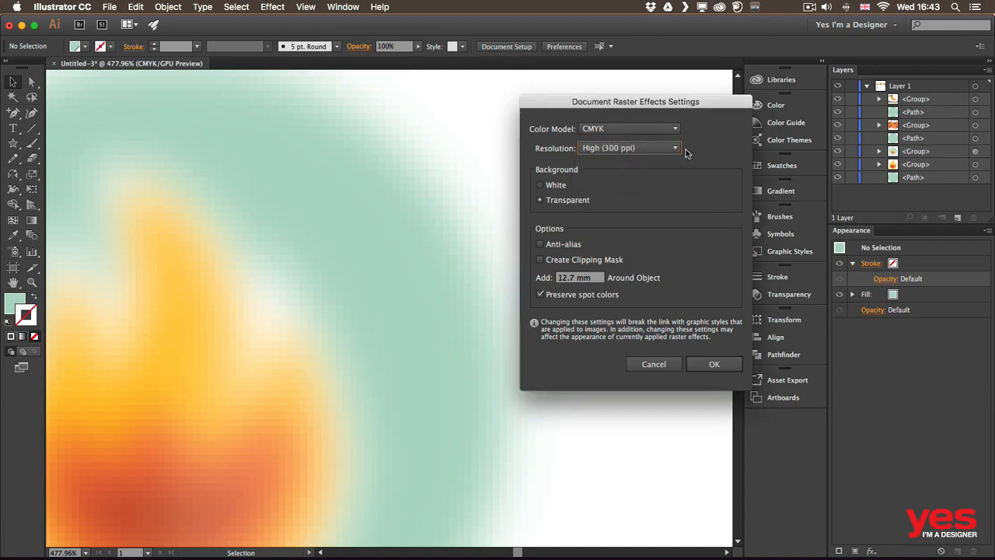
click(713, 364)
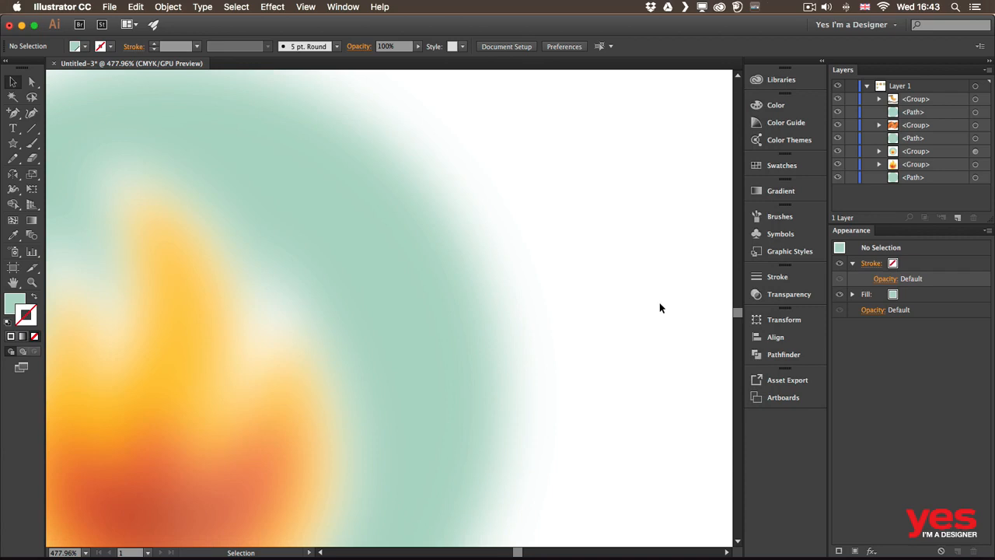
- Change the document raster effects resolution to Screen (72 ppi)
click(273, 8)
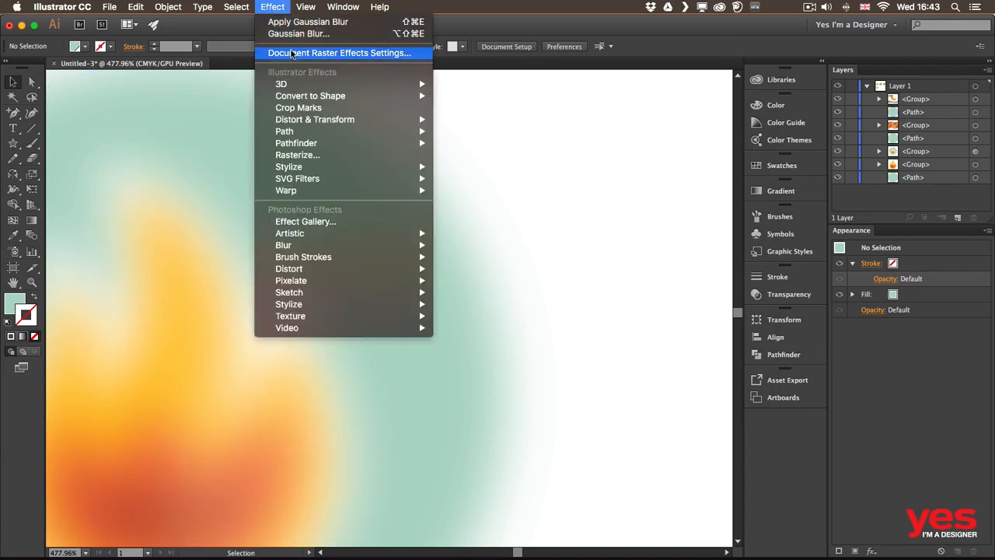
click(293, 53)
click(612, 147)
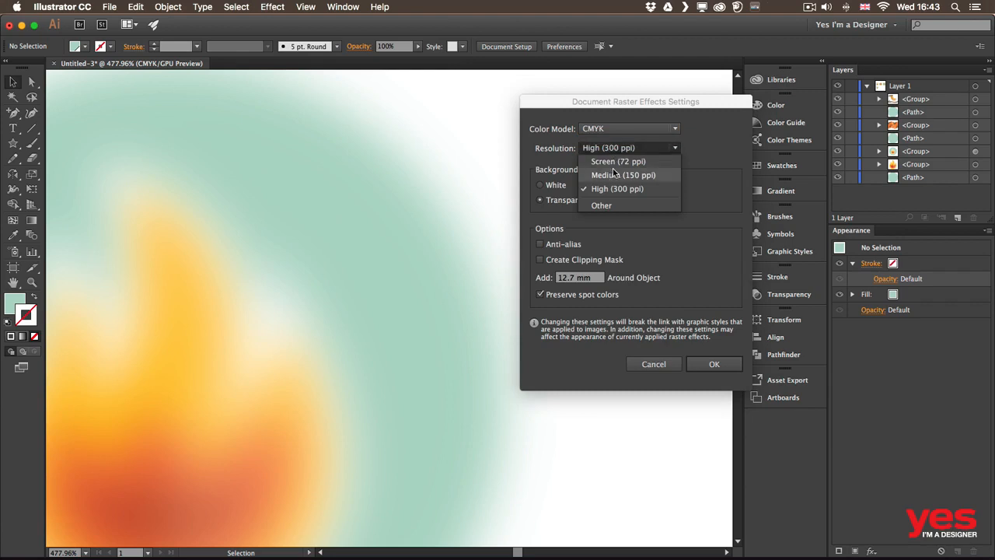
click(618, 162)
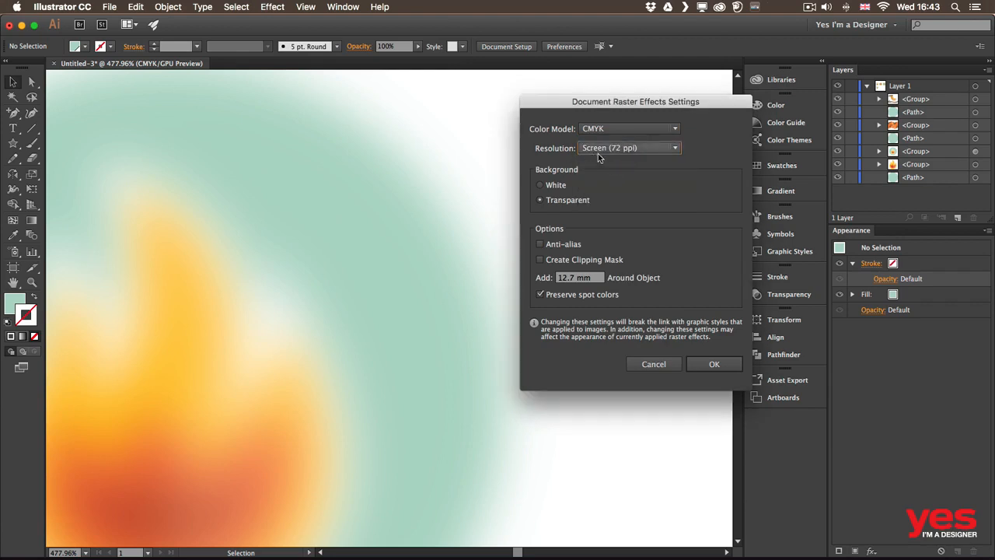
click(720, 363)
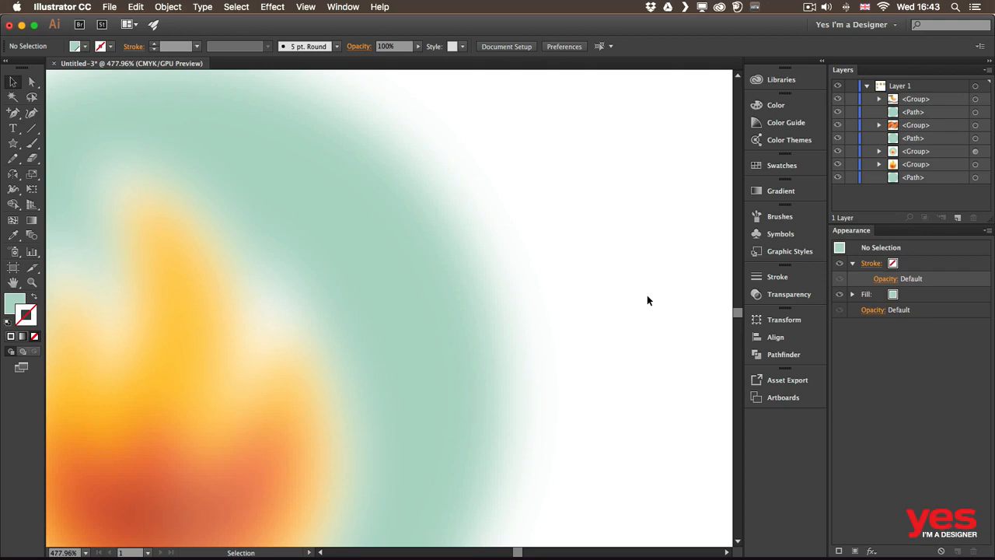
- Compare the blurred fire group with its Gaussian Blur off and on, and check the effect's settings without changing them
key(super+0)
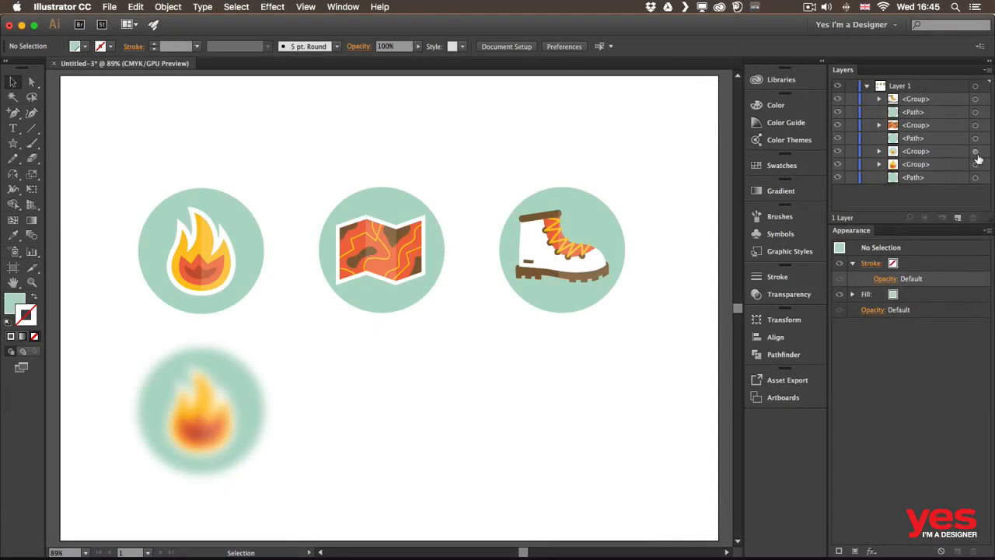
click(975, 152)
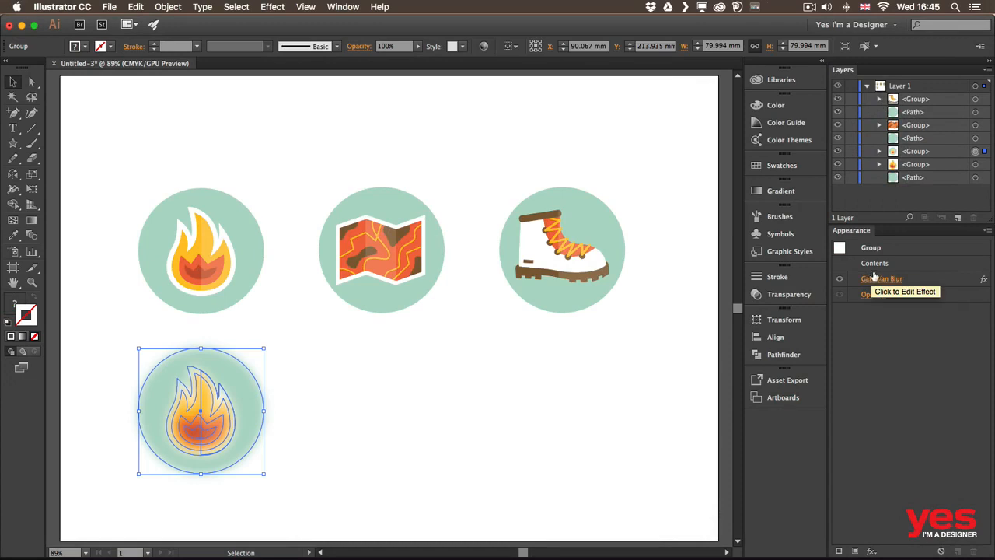
click(840, 281)
click(840, 280)
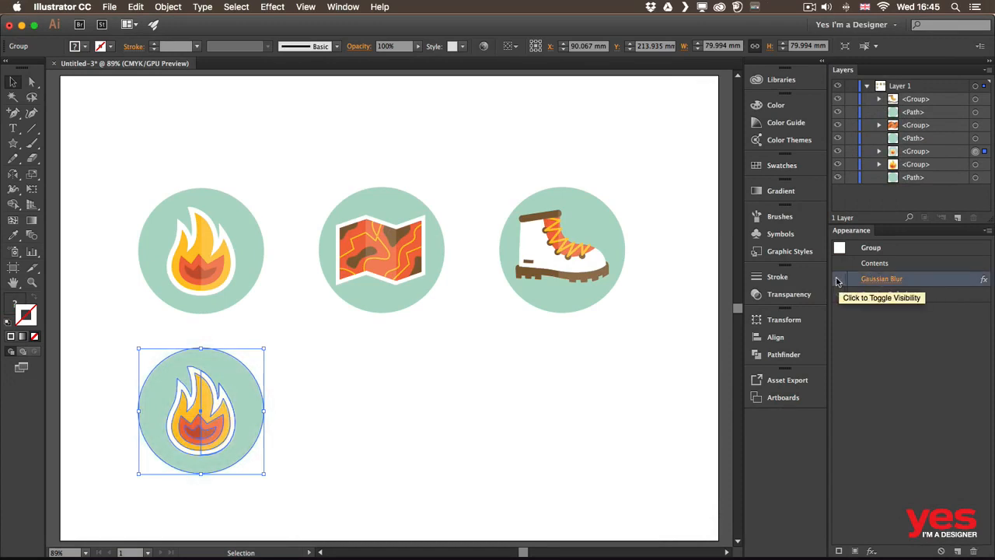
click(839, 280)
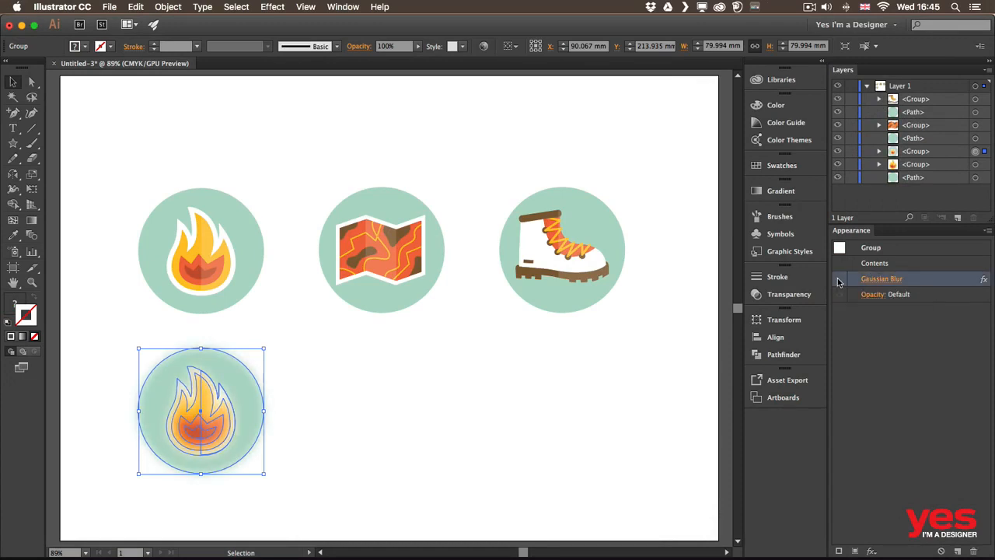
click(880, 280)
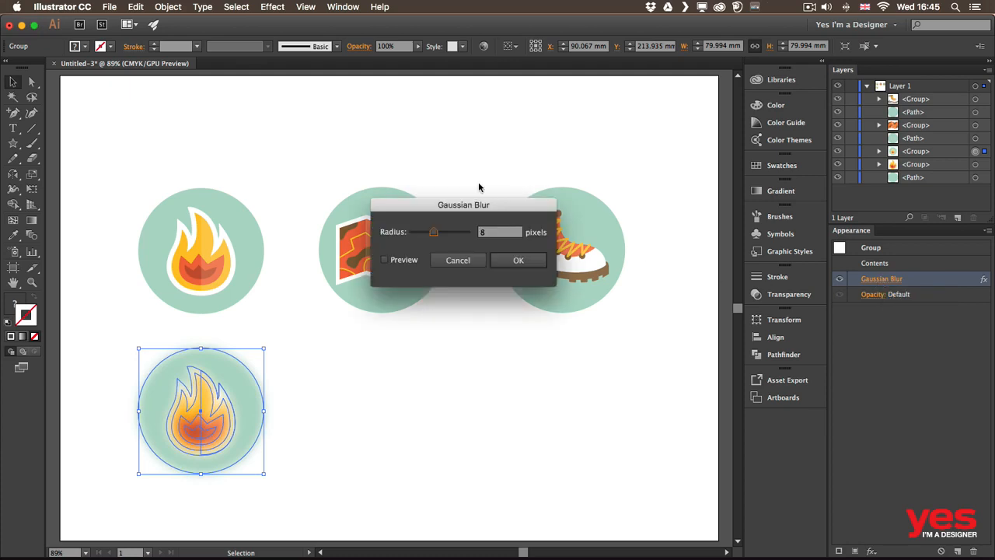
click(469, 262)
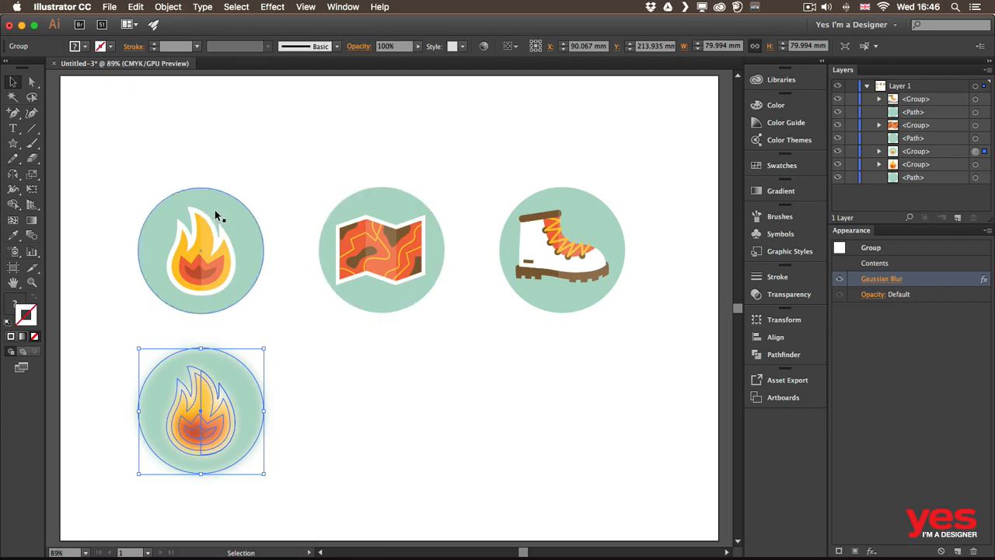
- Group the upper fire illustration with its green circle background
drag(171, 155, 240, 301)
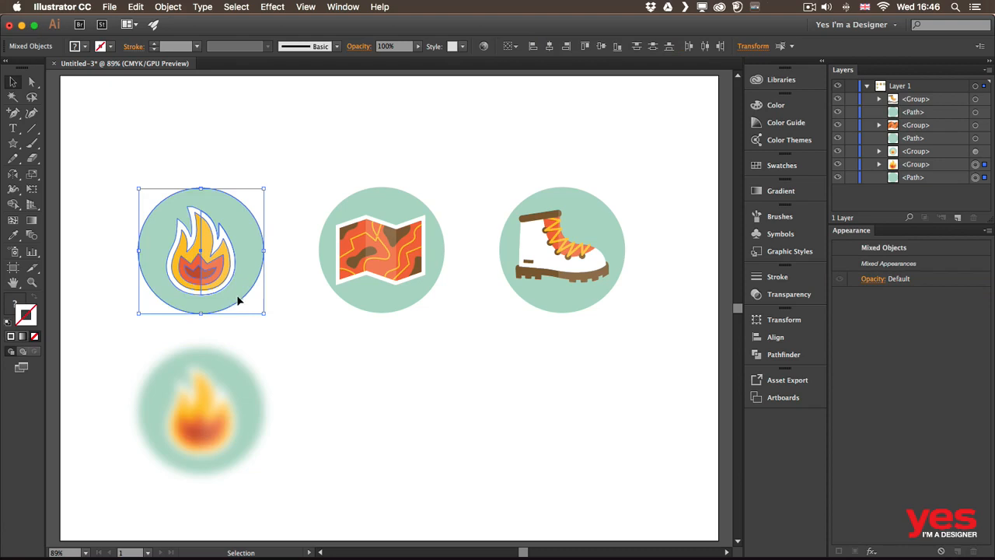
key(a)
key(super+g)
key(v)
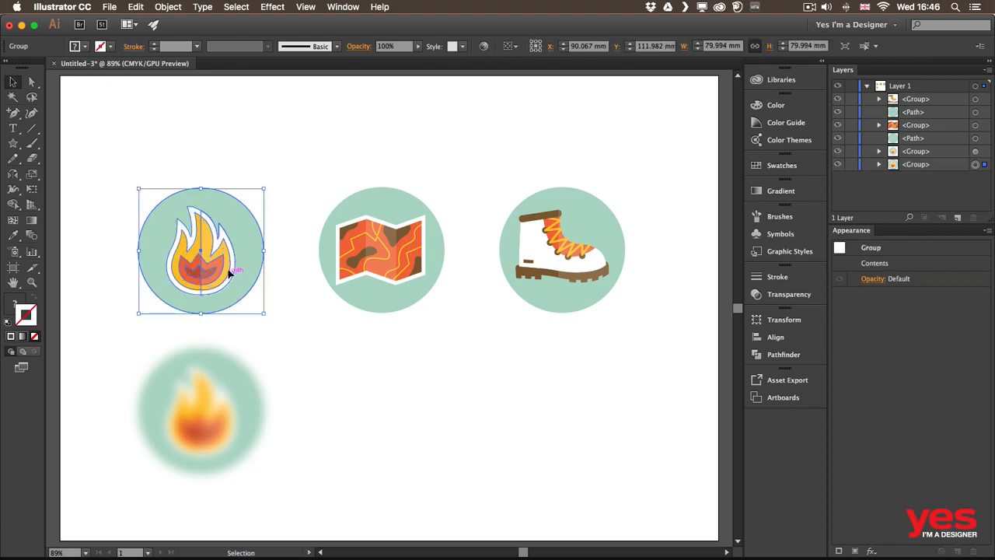
- Start a Roughen effect on the grouped upper fire icon with the preview on and the icon in view
click(276, 8)
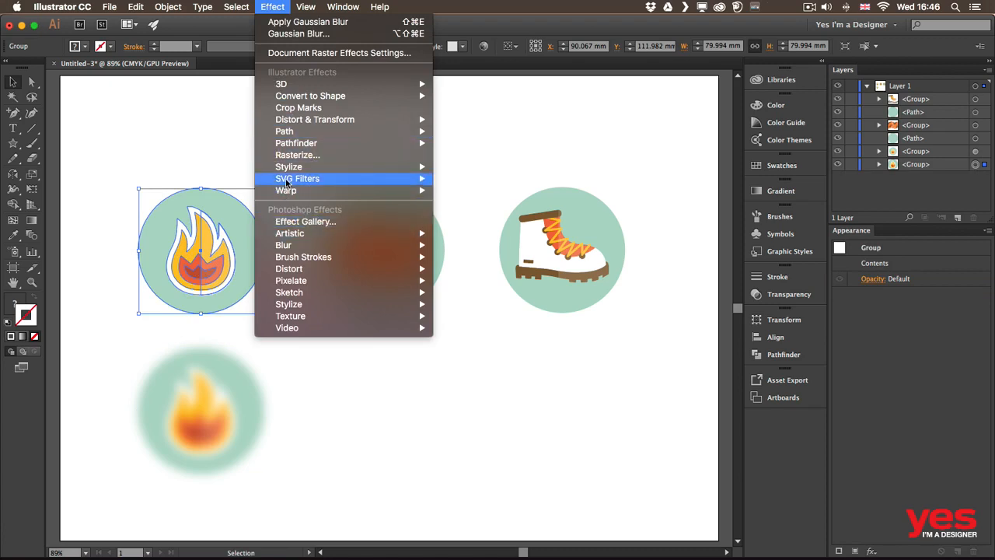
mouse_move(357, 123)
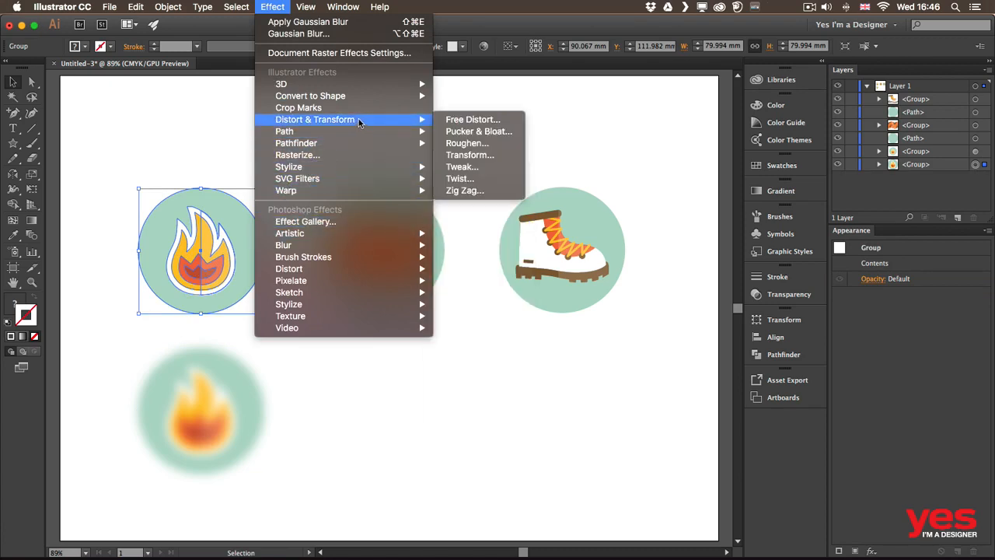
click(465, 144)
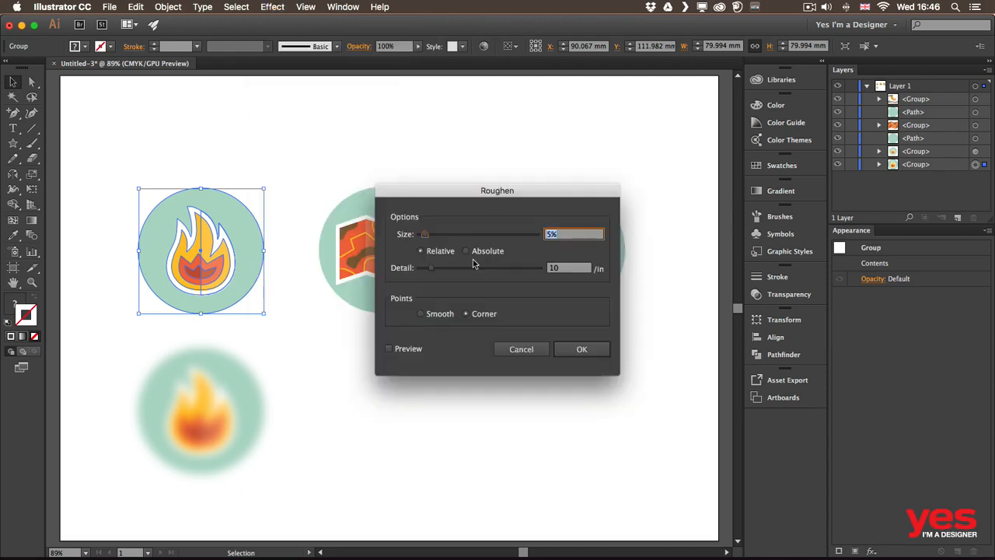
click(397, 350)
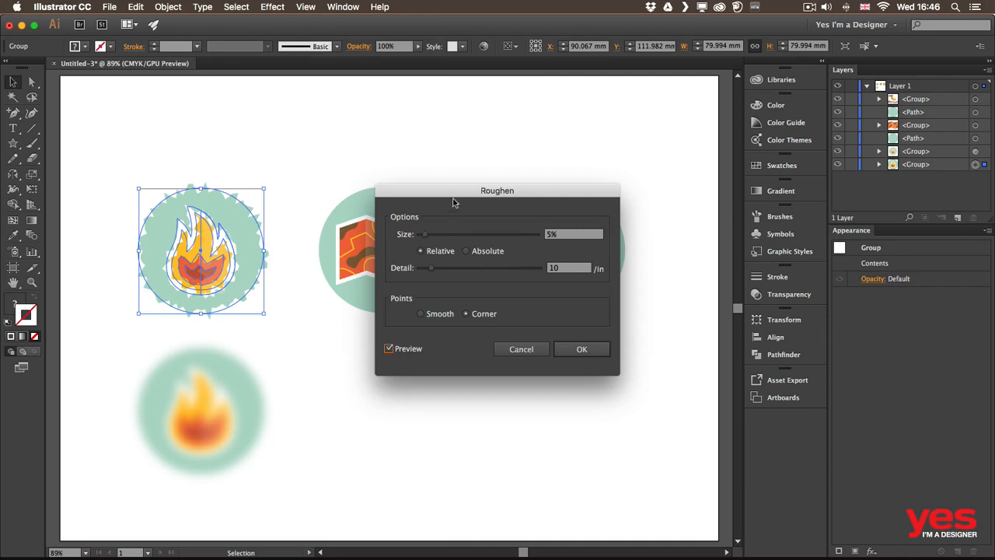
drag(448, 197, 348, 140)
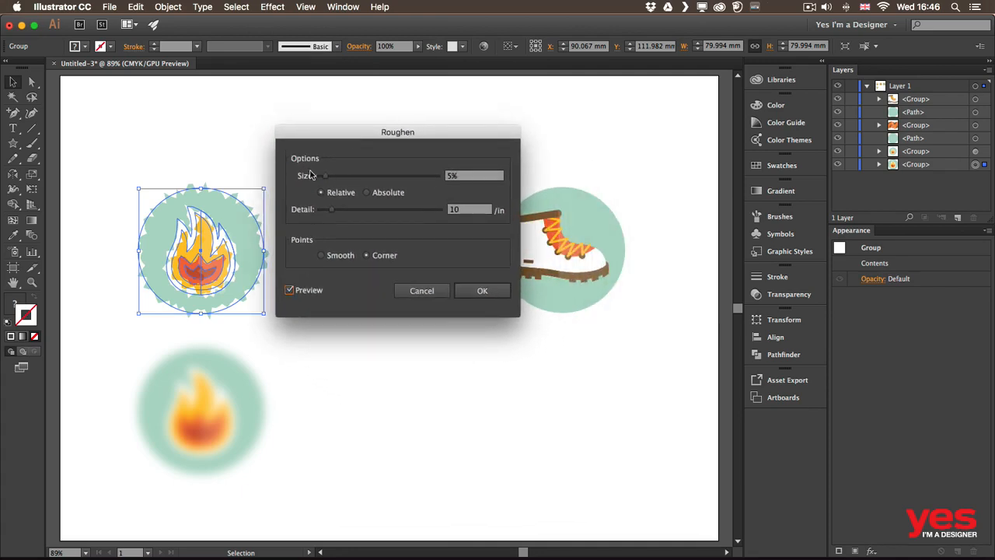
- Try stronger roughening on the fire icon, with size 39% and then 25% with detail 21 per inch
drag(326, 176, 365, 177)
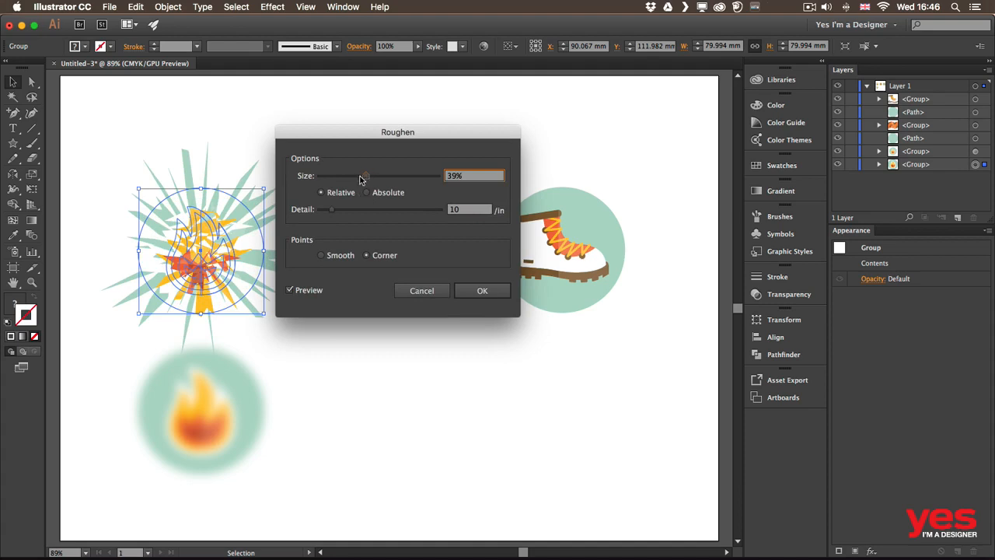
drag(359, 180, 345, 212)
click(334, 211)
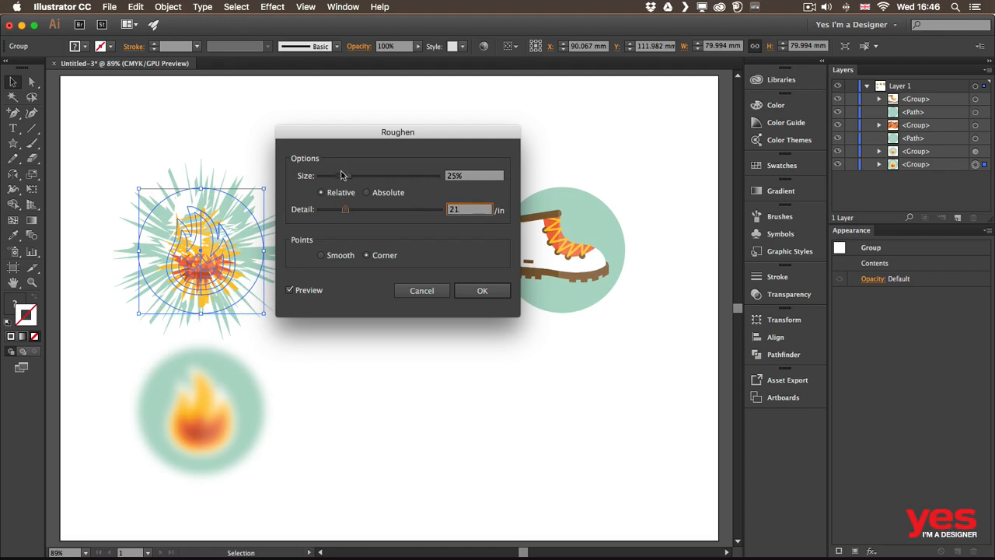
- Apply the Roughen effect with size 3%, detail 27 per inch and corner points, and deselect the icon
drag(340, 176, 322, 176)
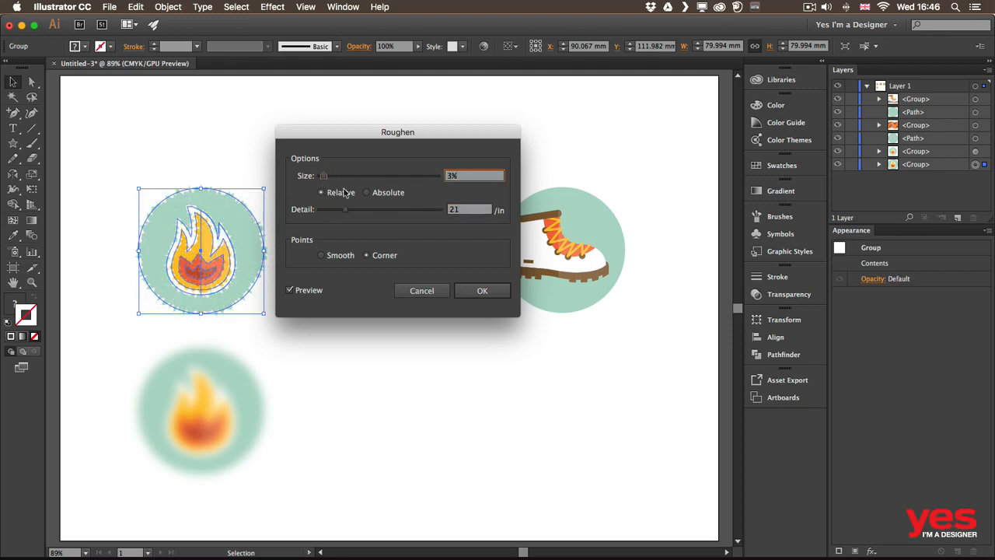
drag(345, 209, 354, 209)
click(383, 254)
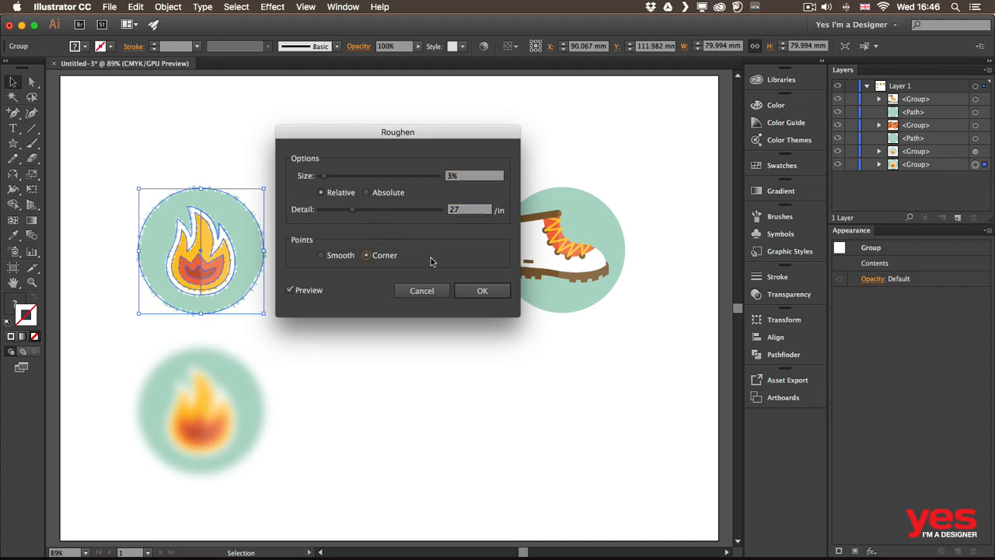
click(488, 293)
click(289, 305)
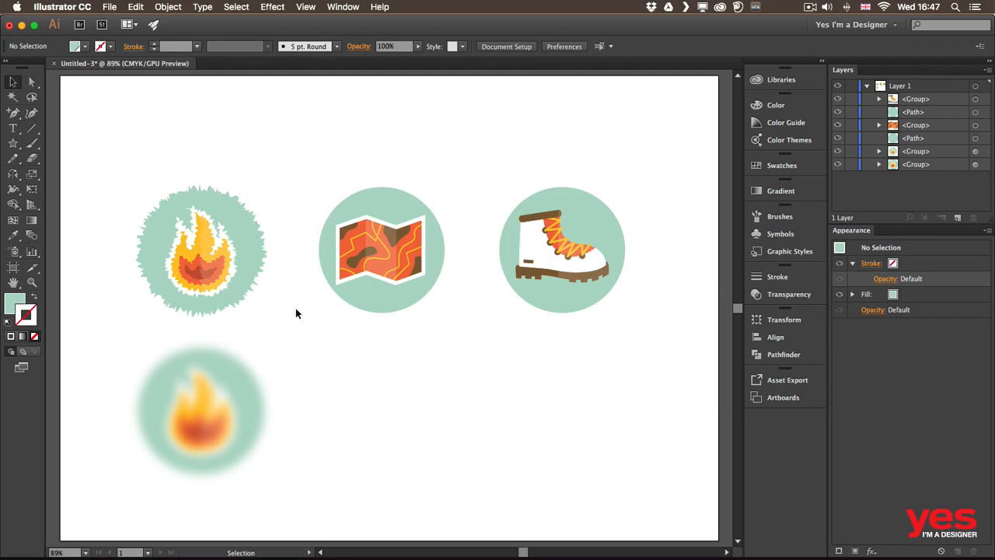
- Target only the circle path inside the roughened fire group and start a Scribble effect on it
click(976, 165)
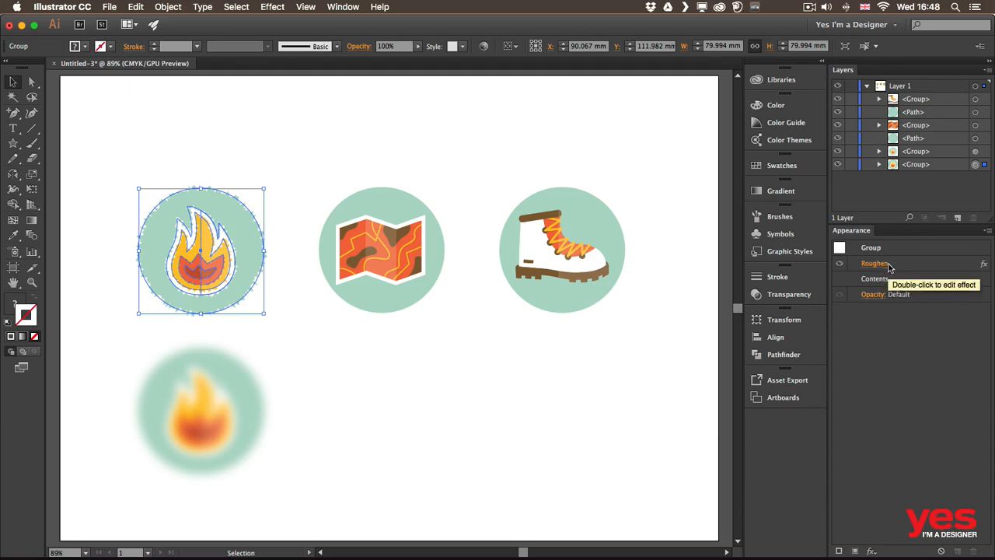
click(879, 166)
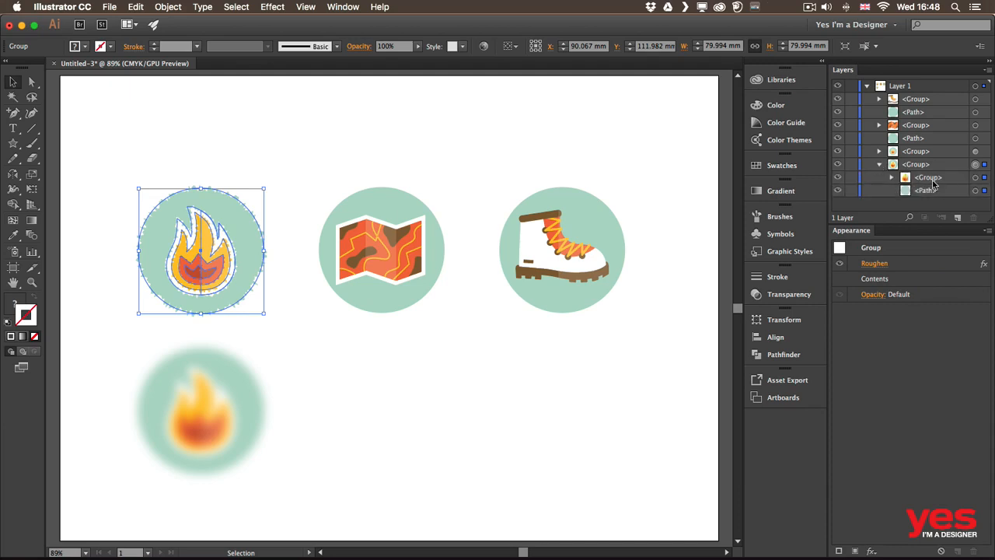
click(975, 192)
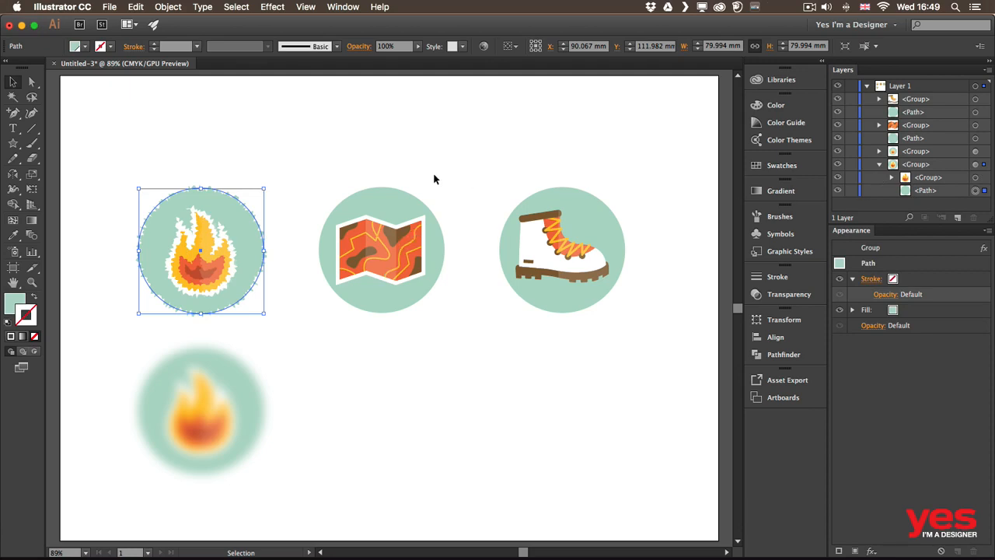
click(272, 7)
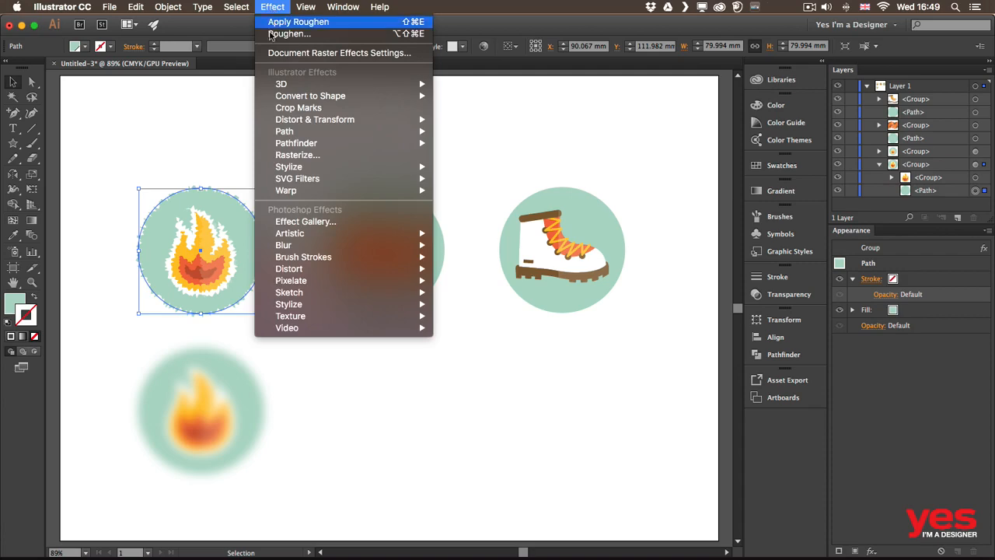
mouse_move(294, 169)
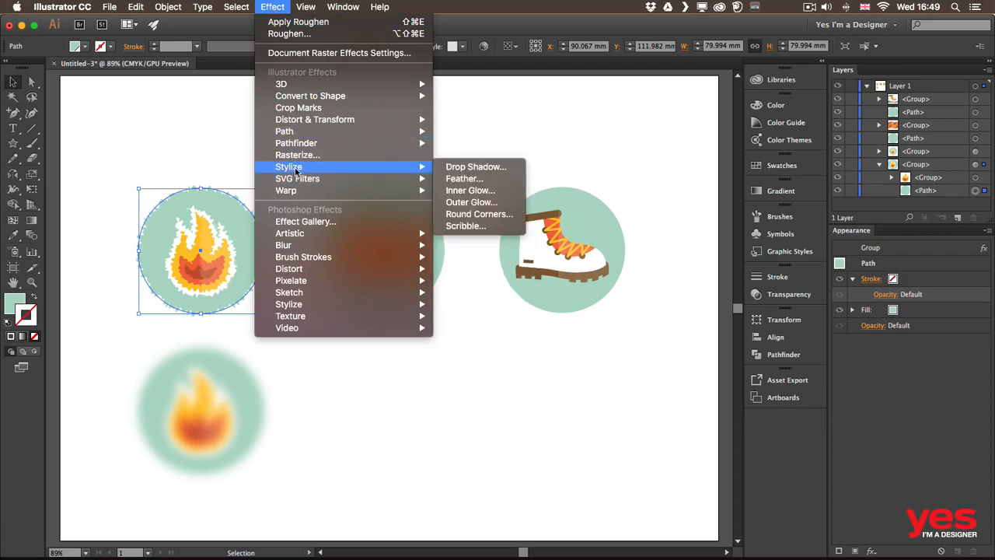
click(465, 225)
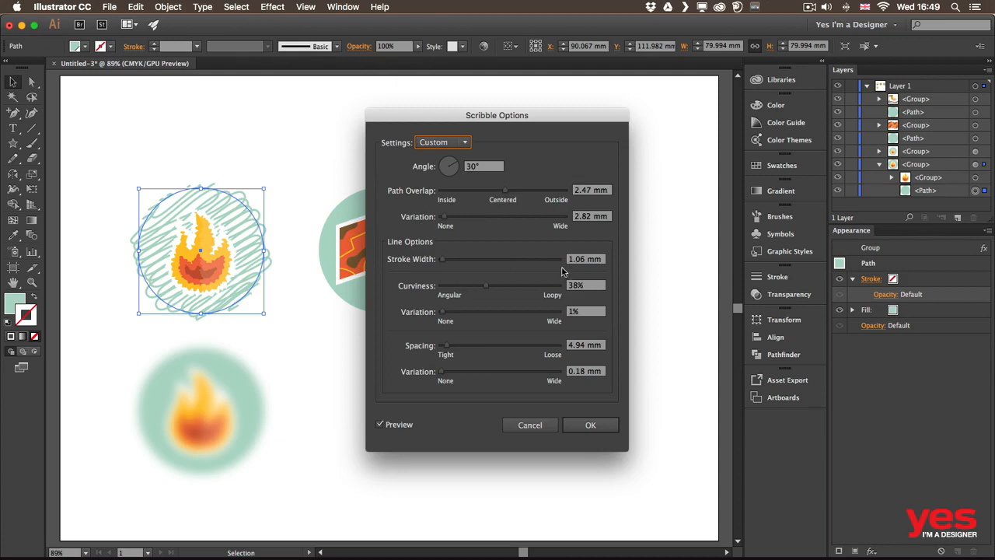
- Set the scribble line spacing to 2 mm
click(592, 348)
key(Down)
key(Down)
key(Down)
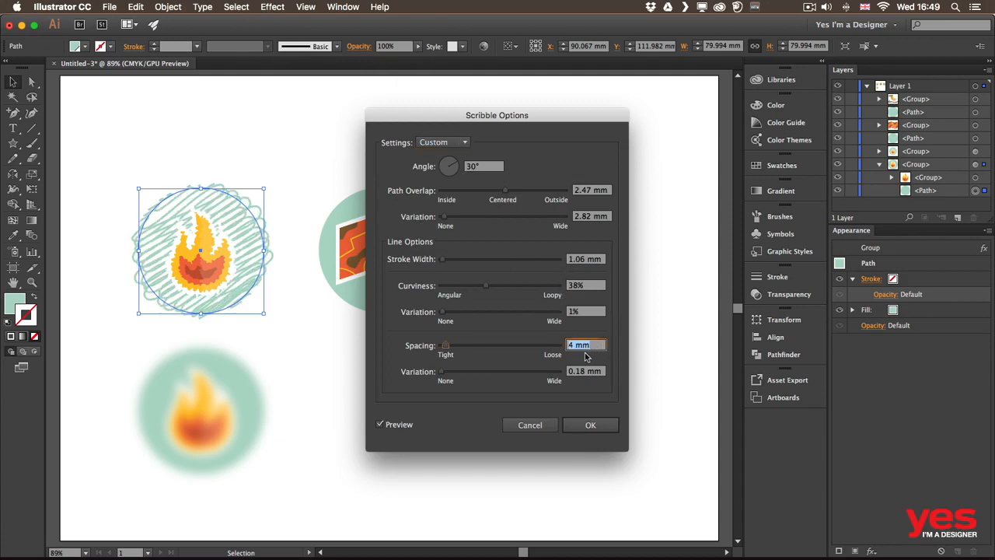
key(Up)
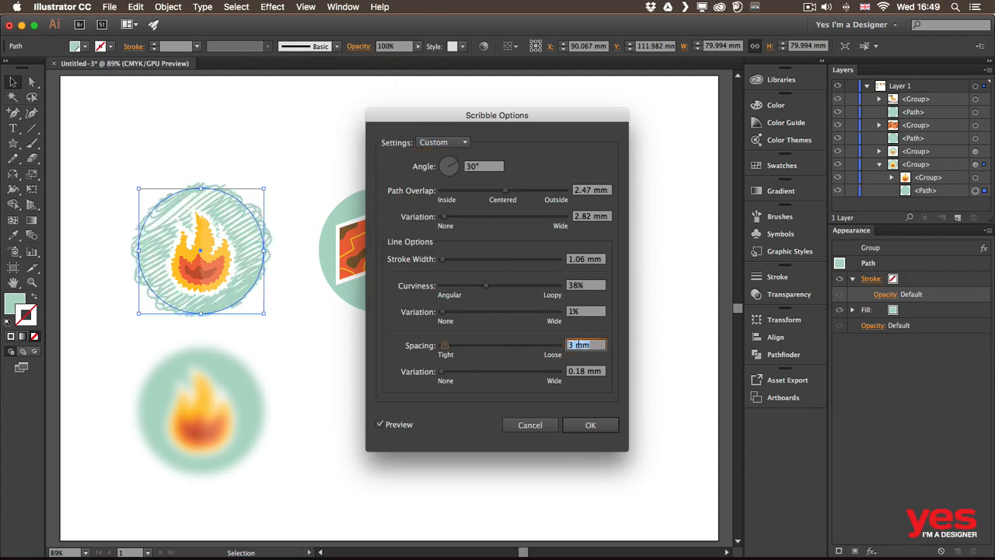
key(Down)
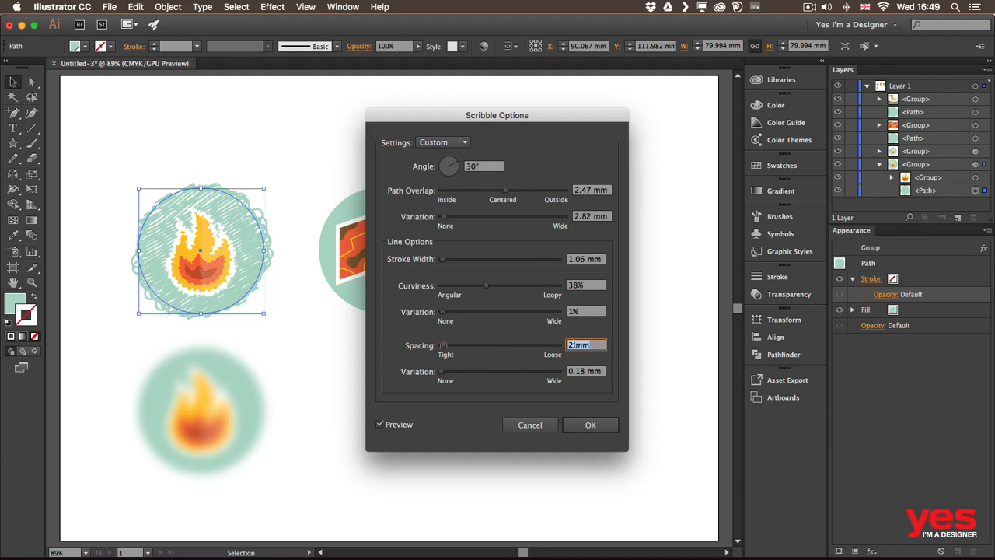
- Reduce the scribble curviness to 28%
click(594, 286)
key(Down)
key(Down)
key(Down)
key(Down)
key(Down)
key(Down)
key(Down)
key(Down)
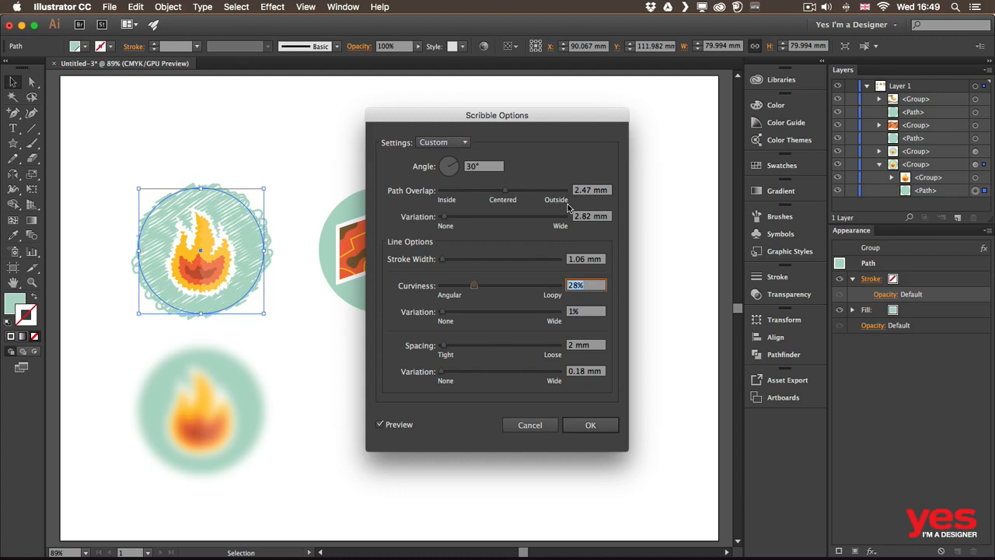
- Set the scribble's path overlap variation to 0 mm, apply the effect to the circle and deselect it
click(599, 219)
key(Down)
key(Down)
key(Down)
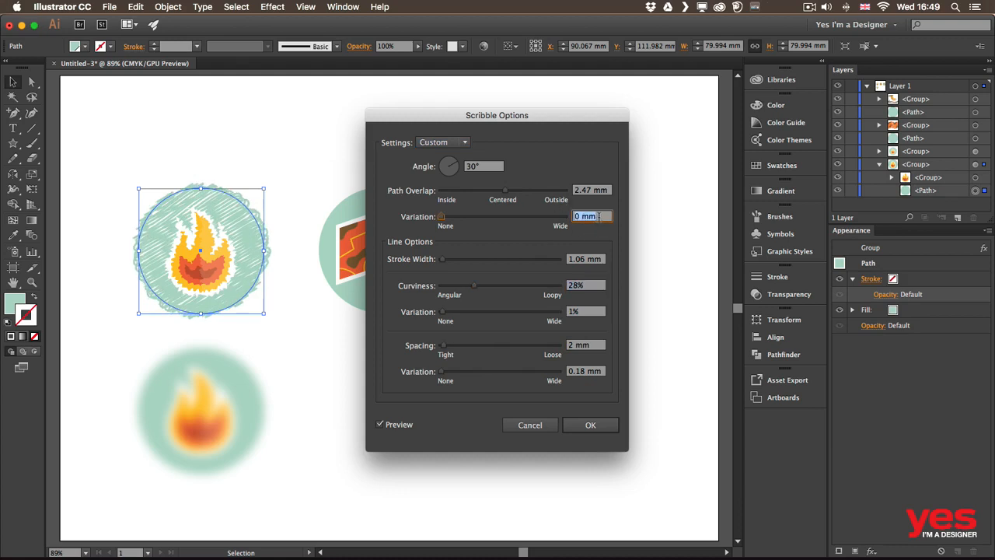
click(599, 426)
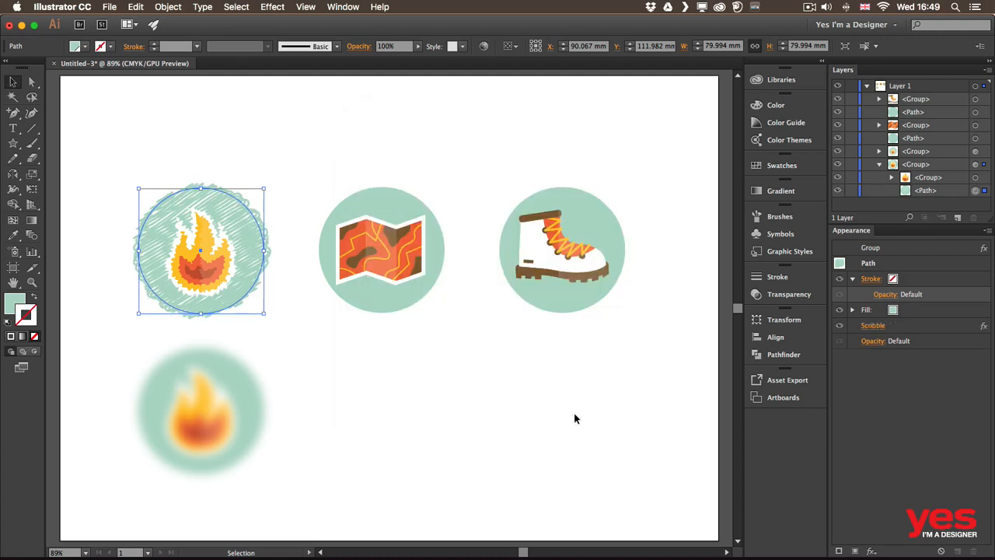
click(261, 160)
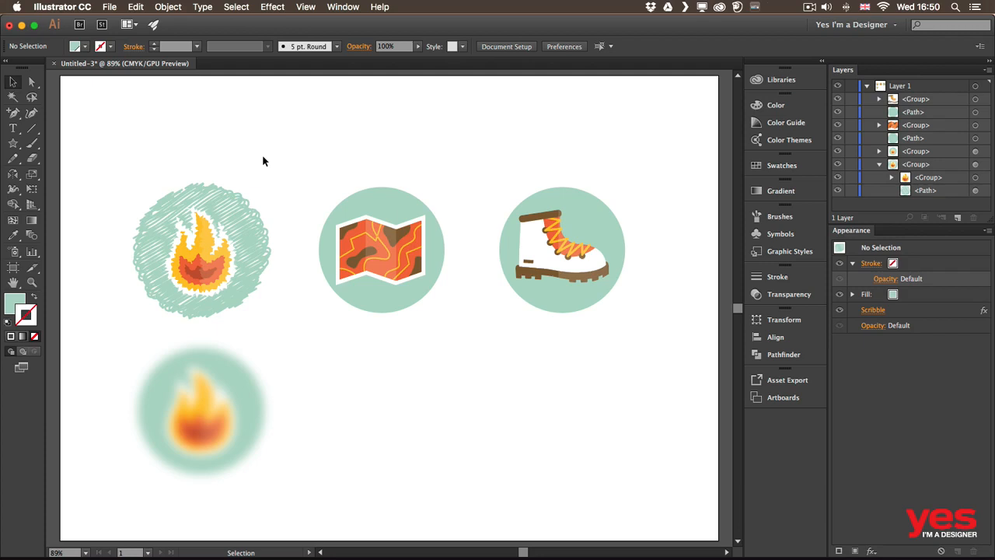
- Give the map icon's background circle a white 10 pt stroke
click(379, 200)
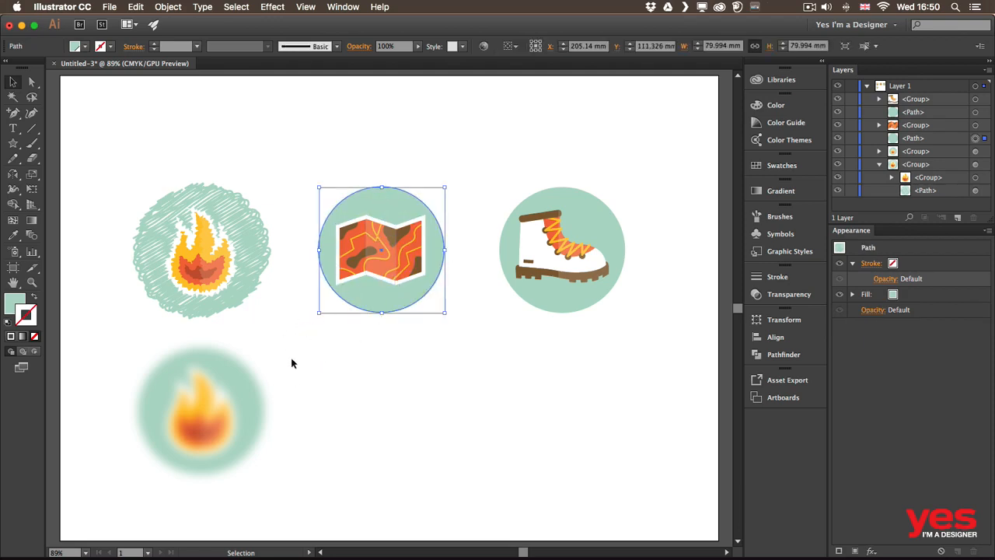
click(112, 47)
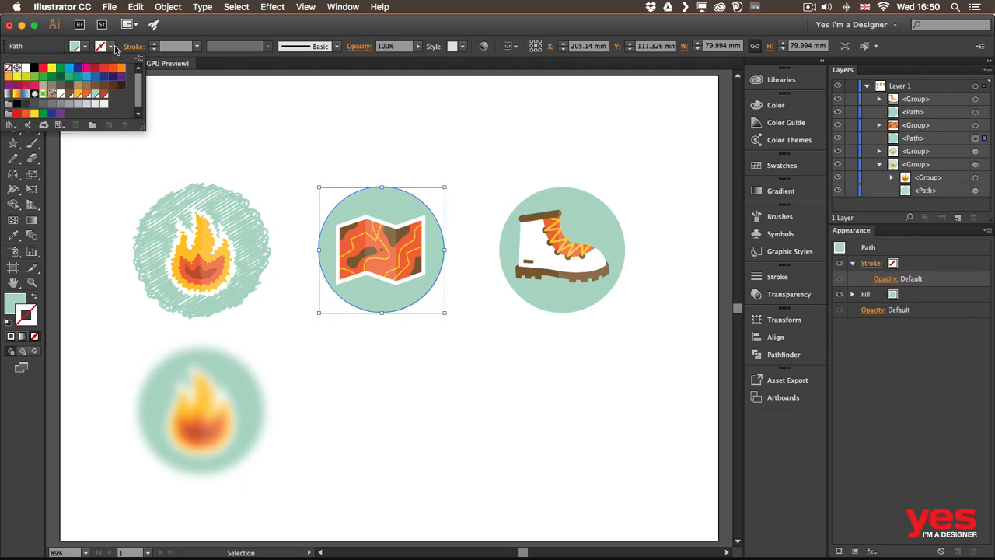
click(25, 69)
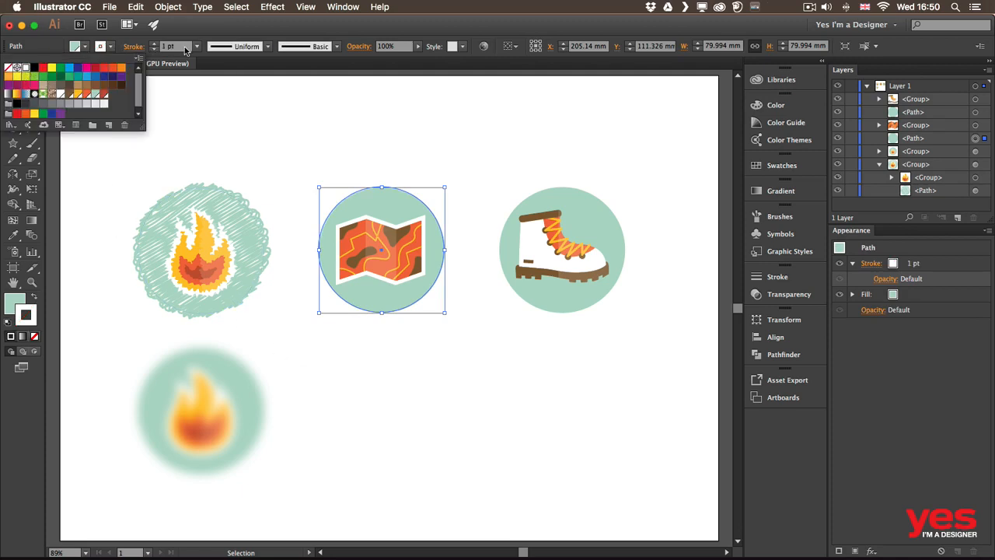
click(153, 47)
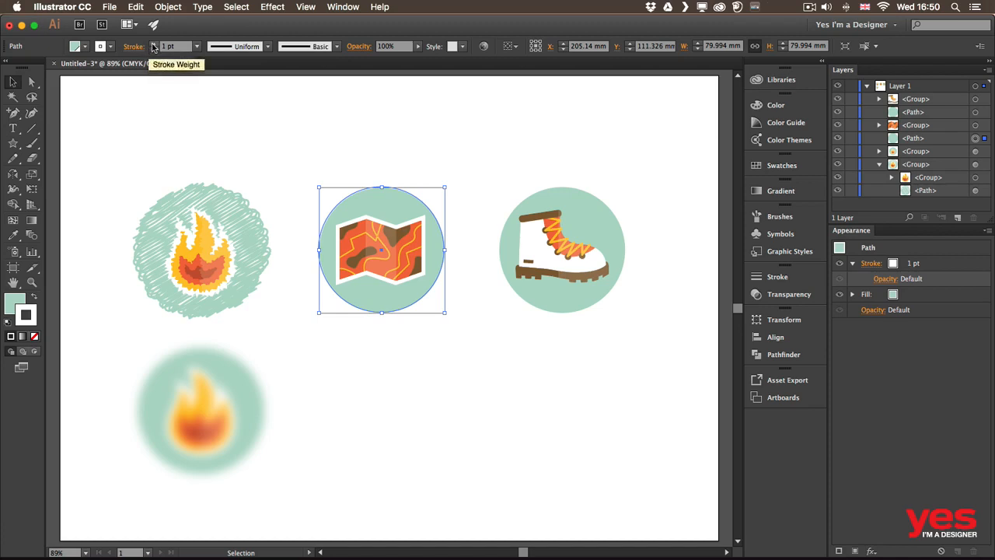
shift+click(153, 44)
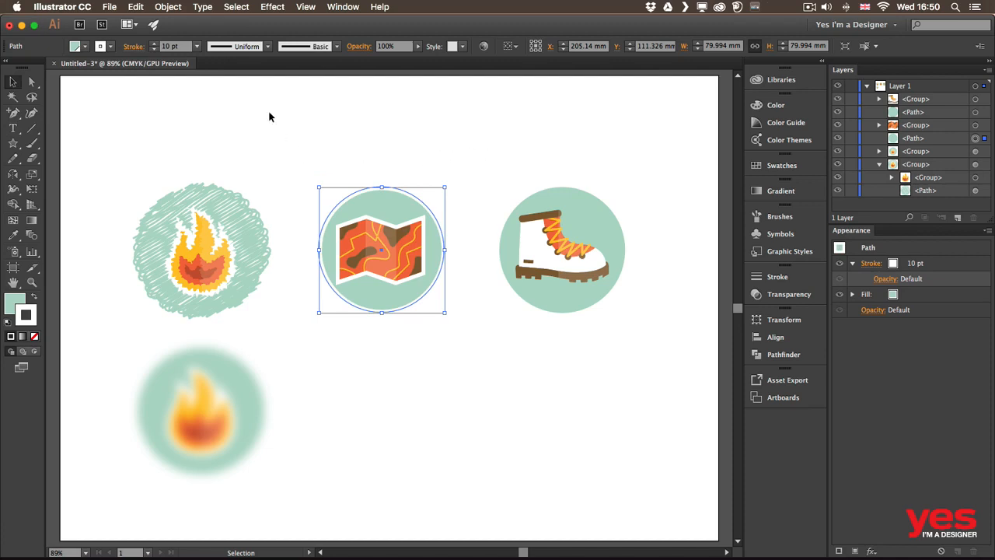
- Start a Drop Shadow effect on the map icon's circle with the preview on
click(275, 8)
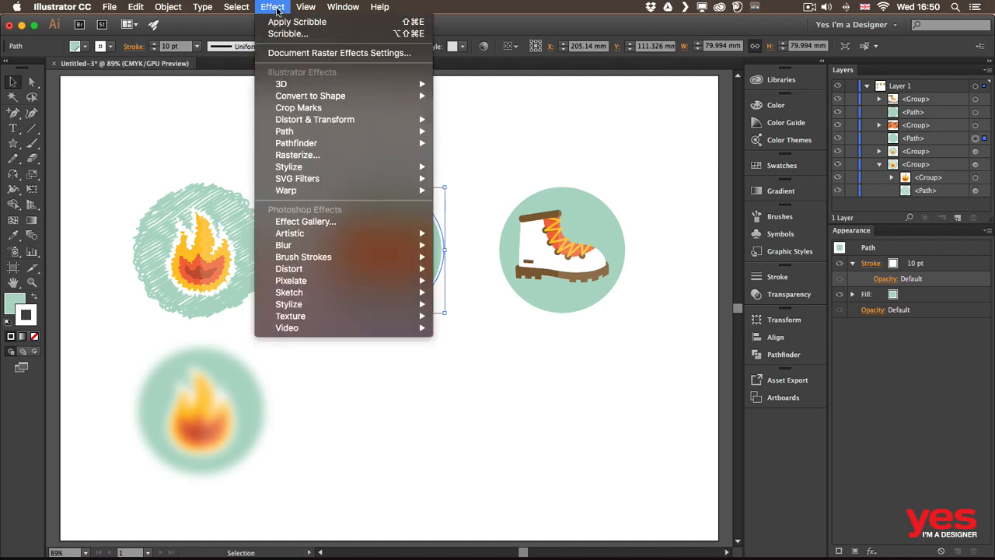
mouse_move(389, 167)
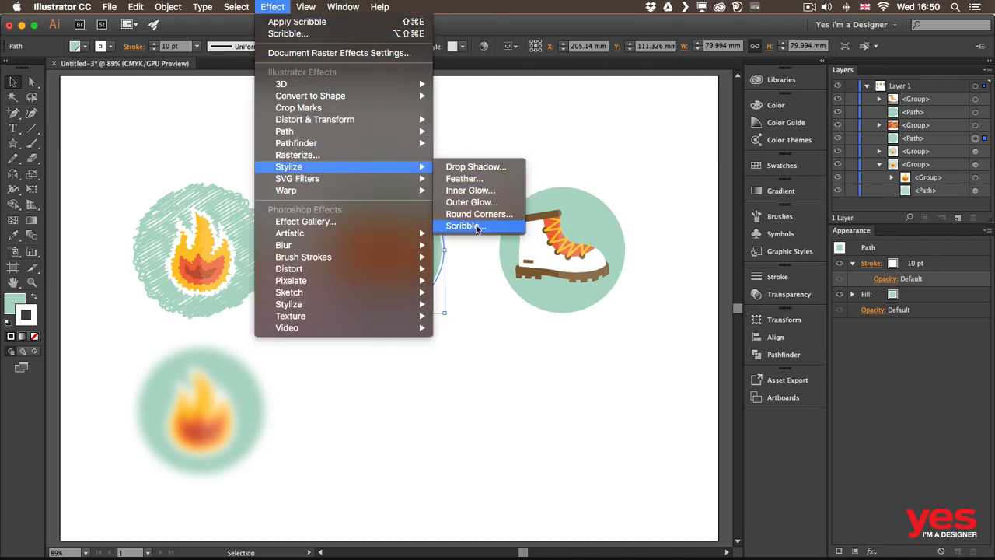
click(475, 167)
click(90, 300)
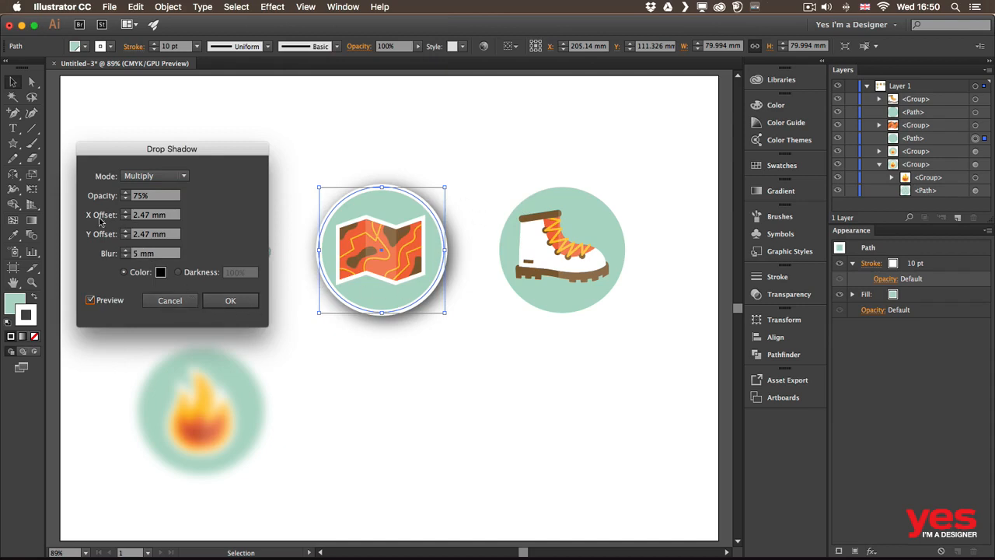
- Set the drop shadow's blur to 3 mm and both offsets to 1 mm, apply it to the map icon's circle and deselect
click(126, 257)
click(125, 257)
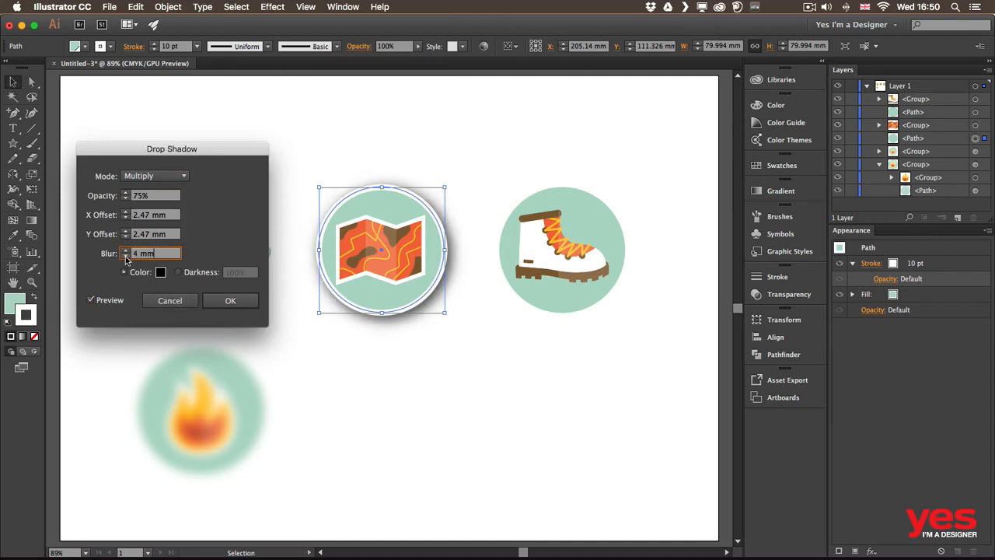
click(126, 237)
click(125, 237)
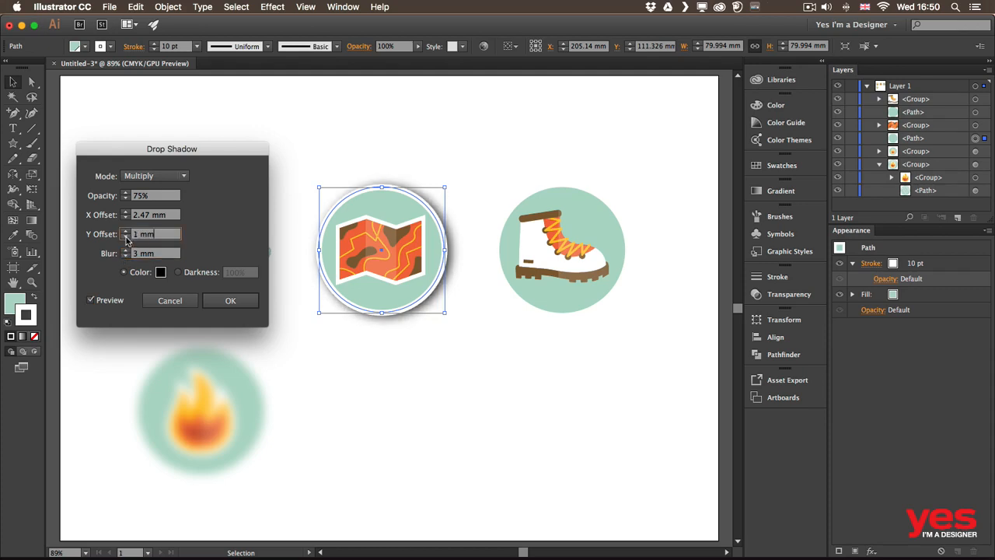
click(126, 218)
click(126, 218)
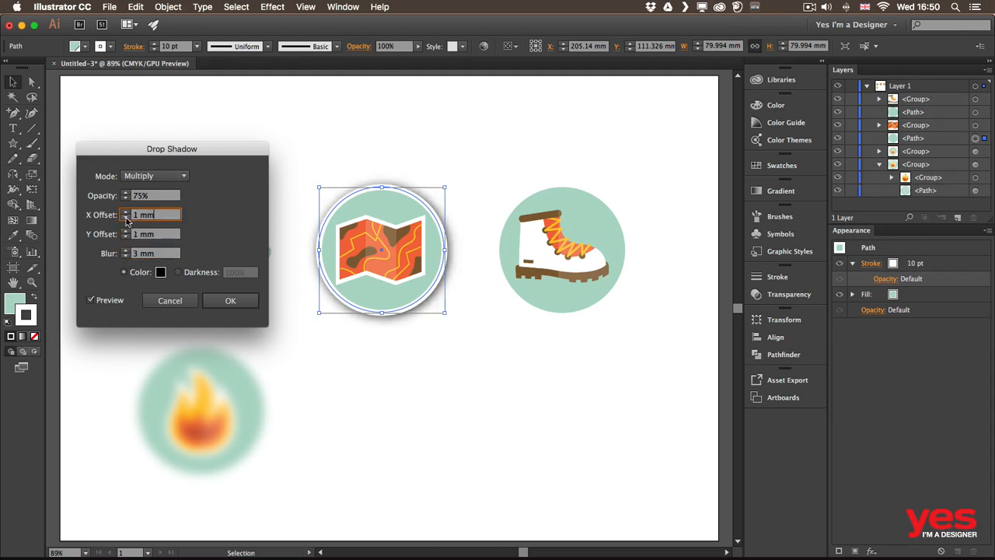
click(234, 300)
click(488, 154)
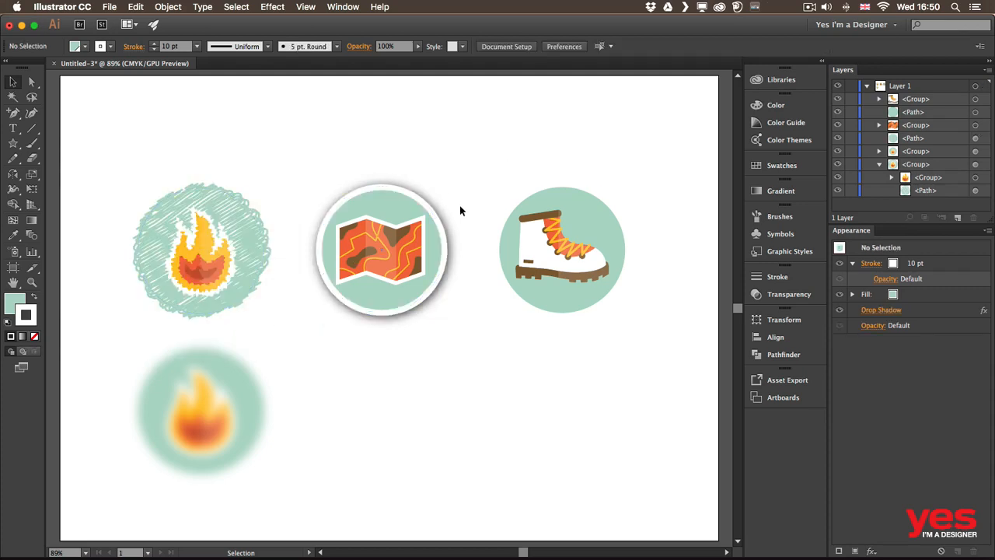
- Move the map circle's Drop Shadow effect from the whole path onto its white stroke only and deselect the circle
click(417, 209)
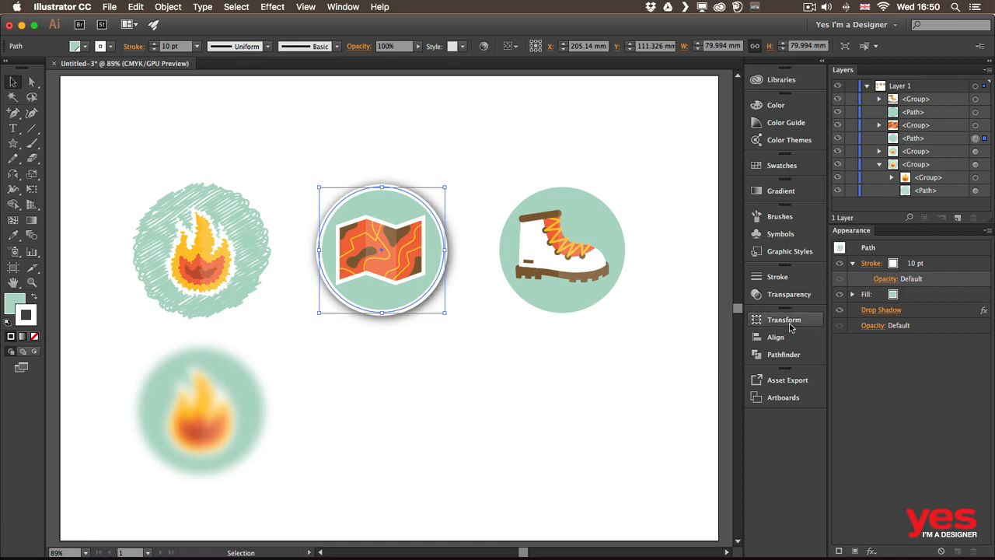
click(909, 310)
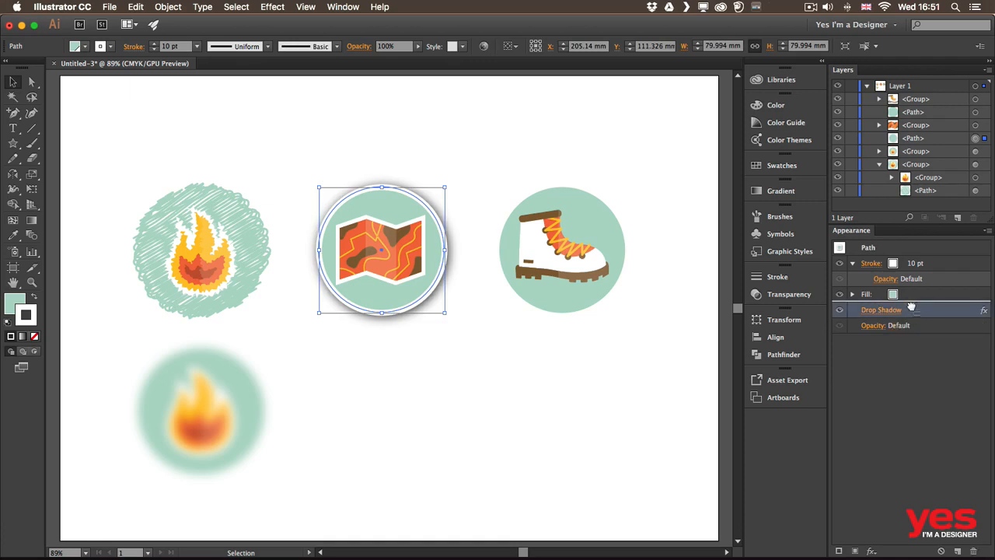
drag(909, 303, 912, 273)
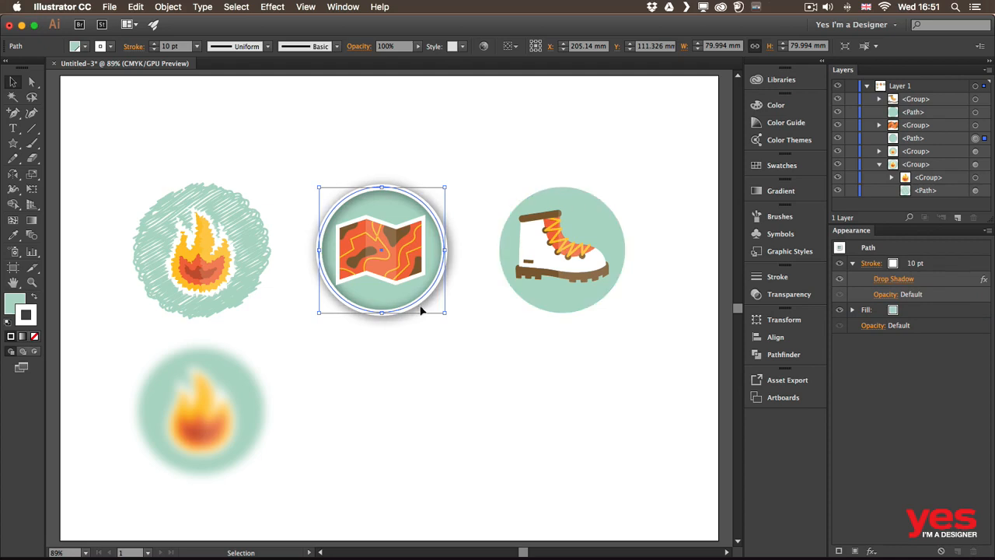
click(433, 363)
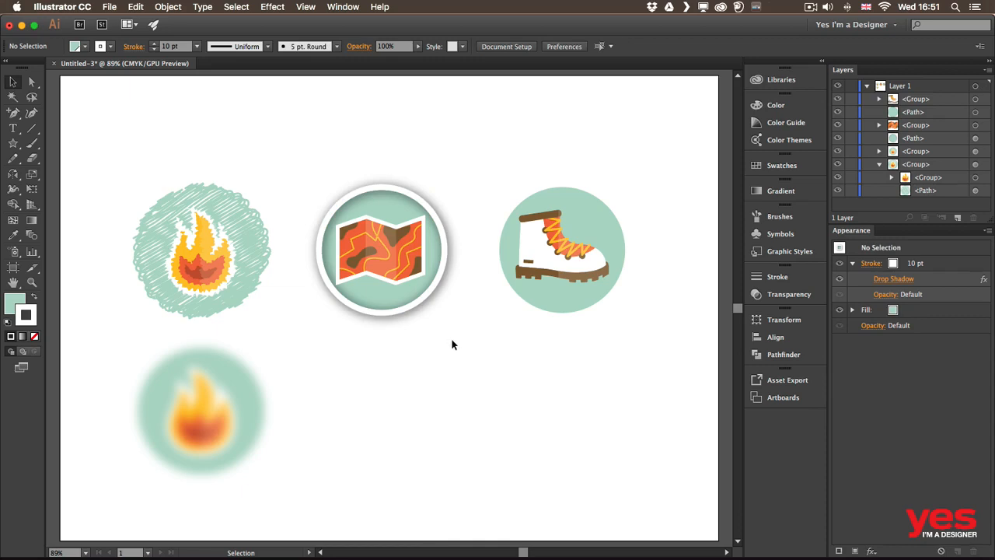
- Move the map circle's Drop Shadow effect from its stroke to its fill and expand the fill's attributes
click(415, 198)
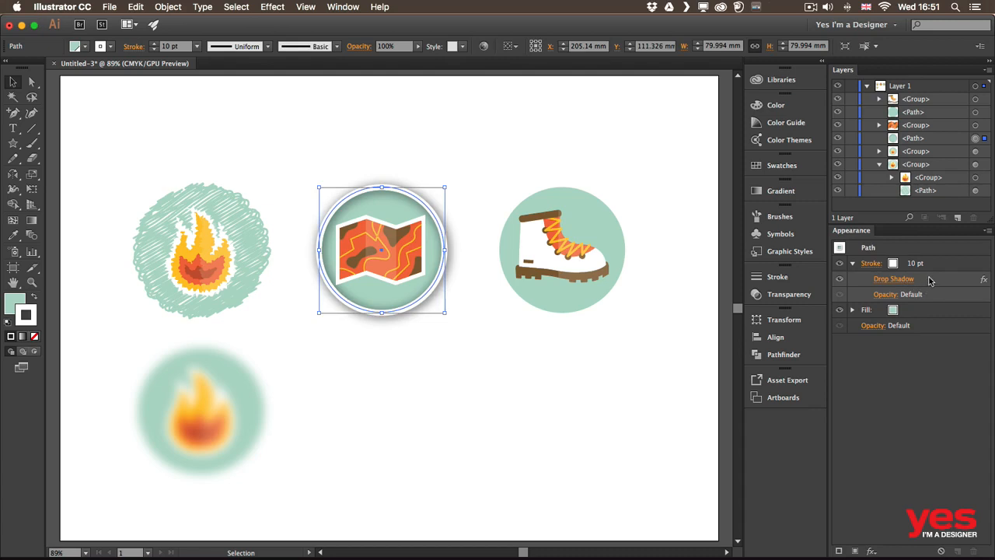
drag(929, 279, 911, 309)
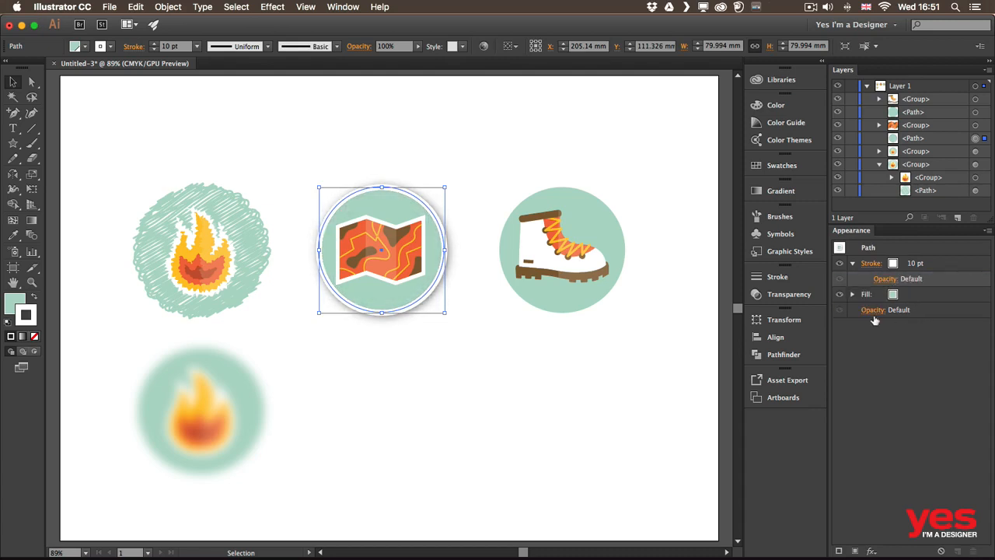
click(853, 296)
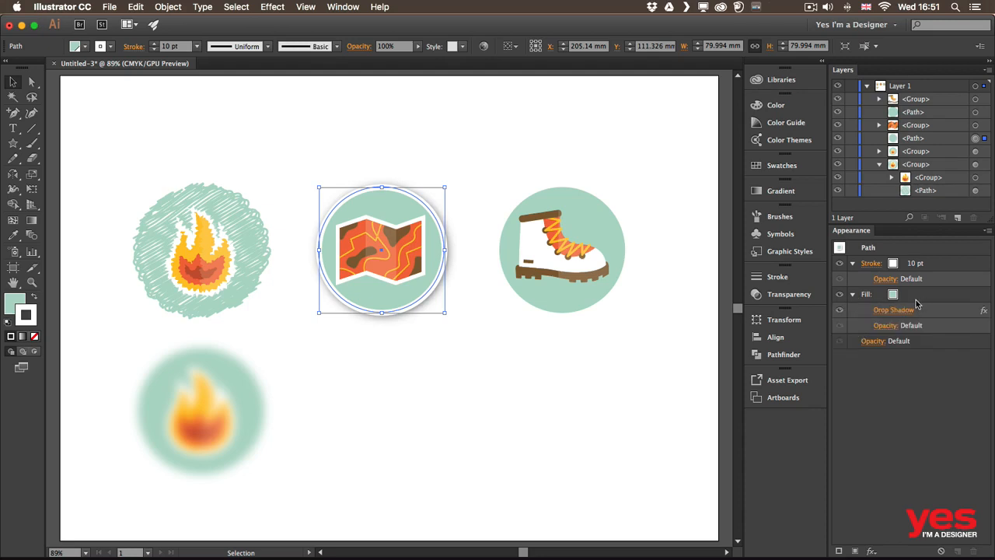
- Move the Drop Shadow from the fill to the whole path and back onto the stroke, and deselect the circle
drag(924, 311, 917, 331)
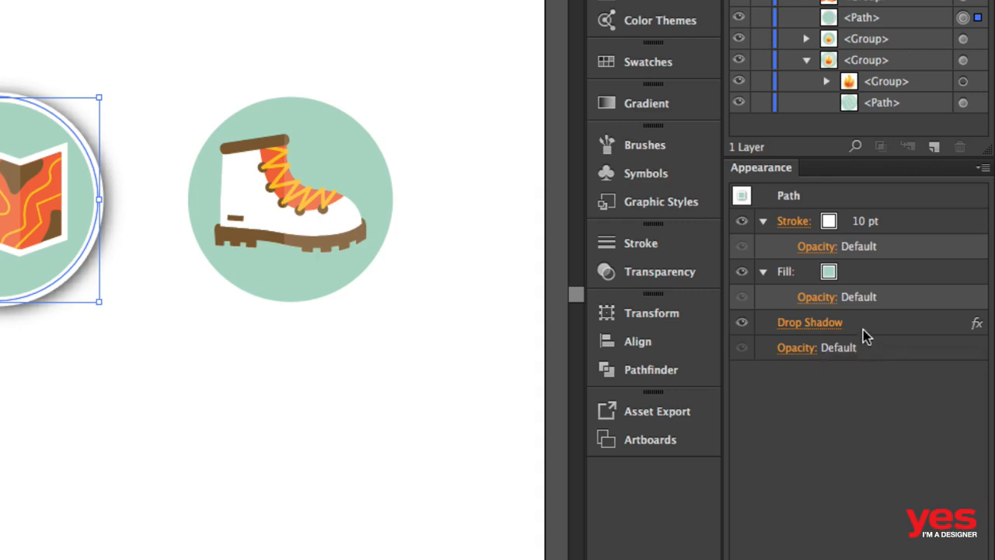
drag(853, 324, 875, 236)
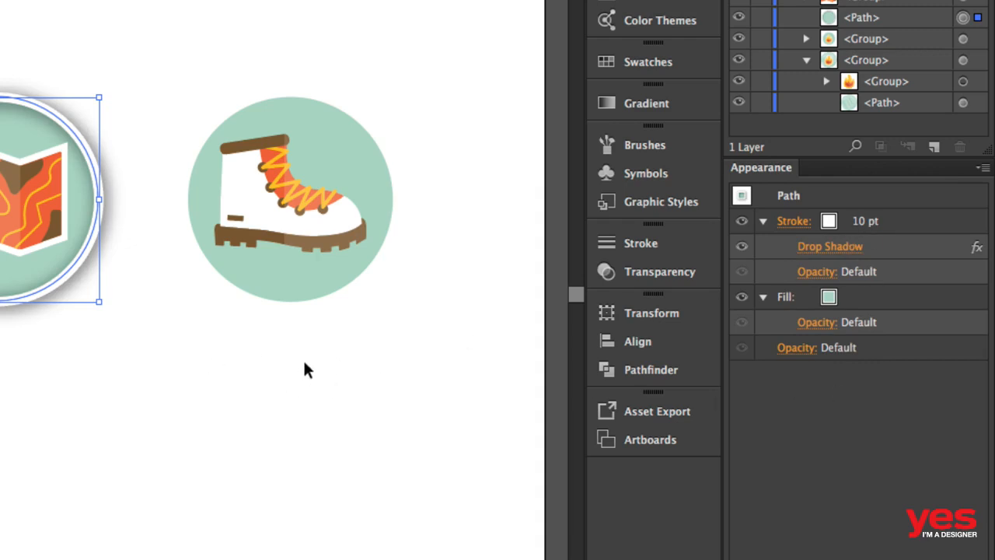
click(276, 392)
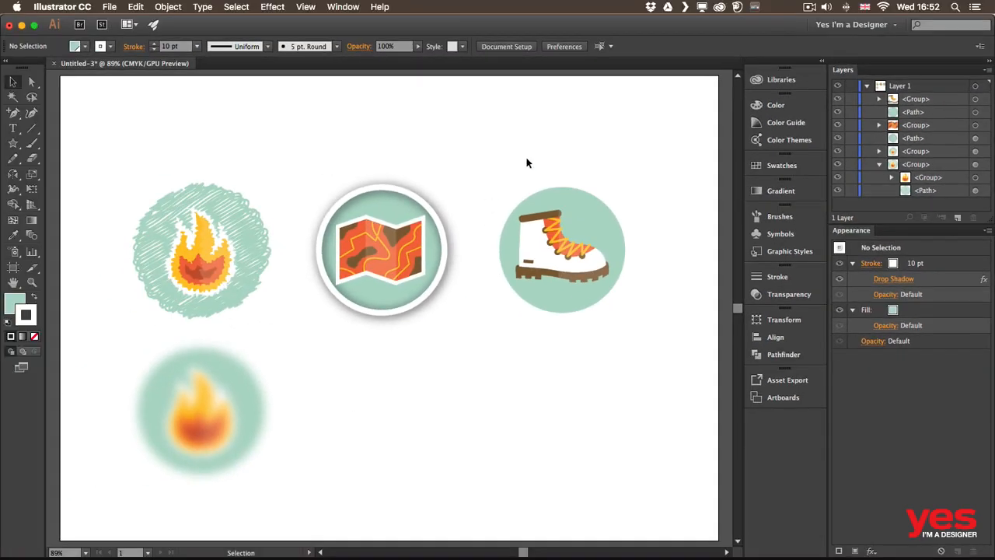
- Group the boot with its background circle and start a 3D Extrude & Bevel effect with 30 pt extrude depth and the preview on
drag(513, 163, 628, 353)
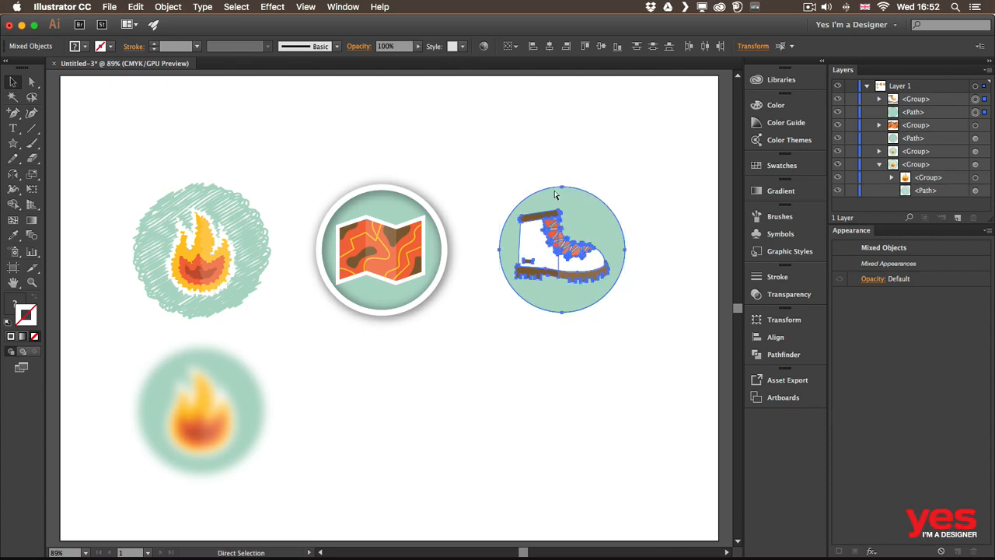
key(super+g)
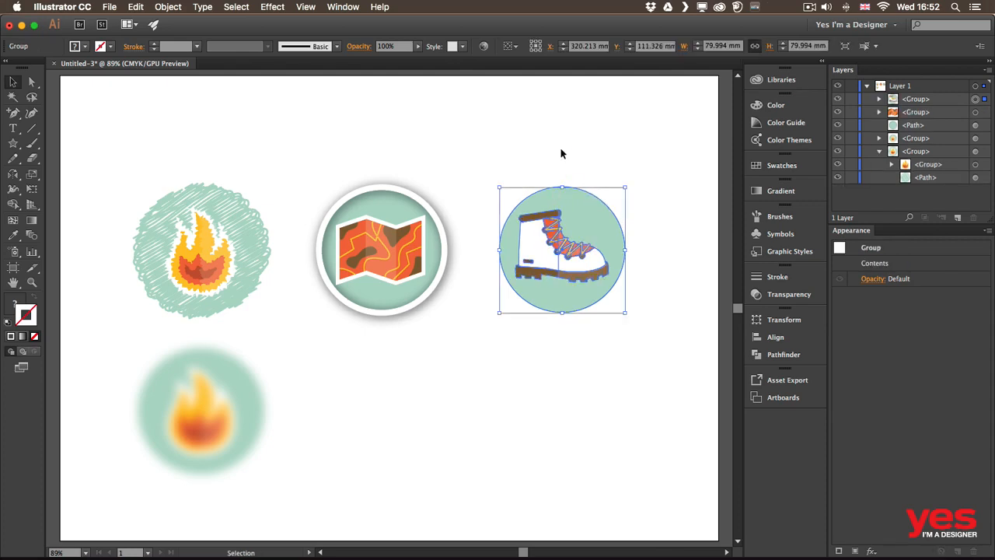
click(272, 8)
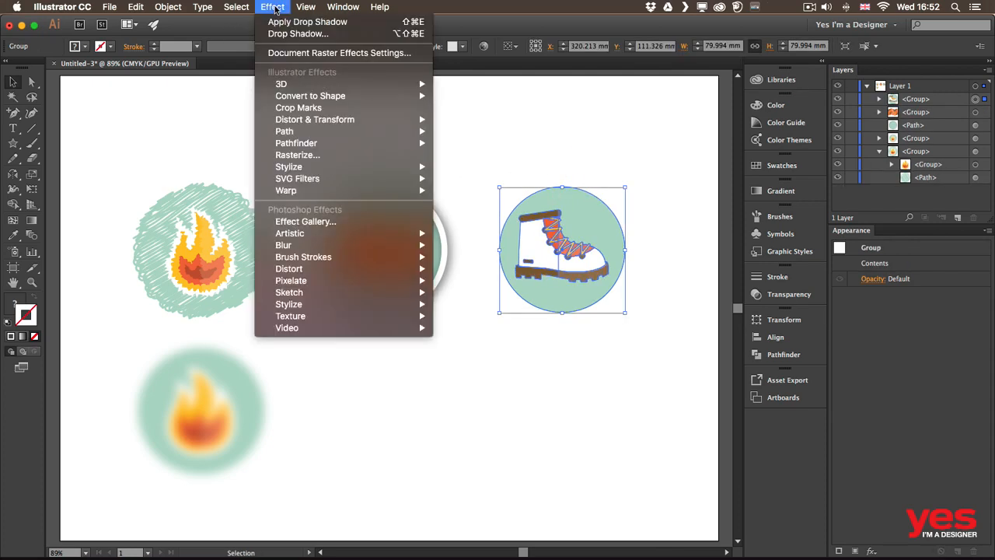
mouse_move(338, 85)
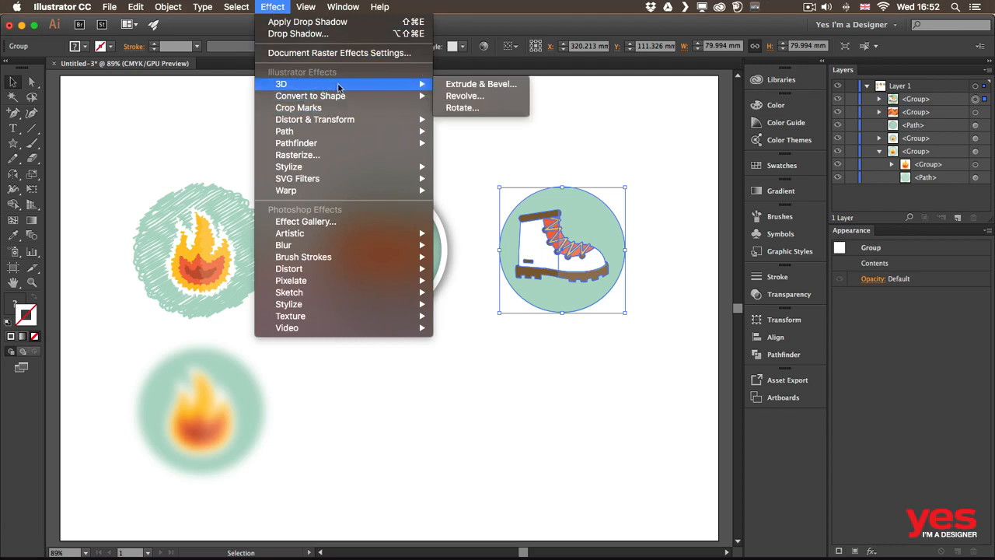
click(496, 84)
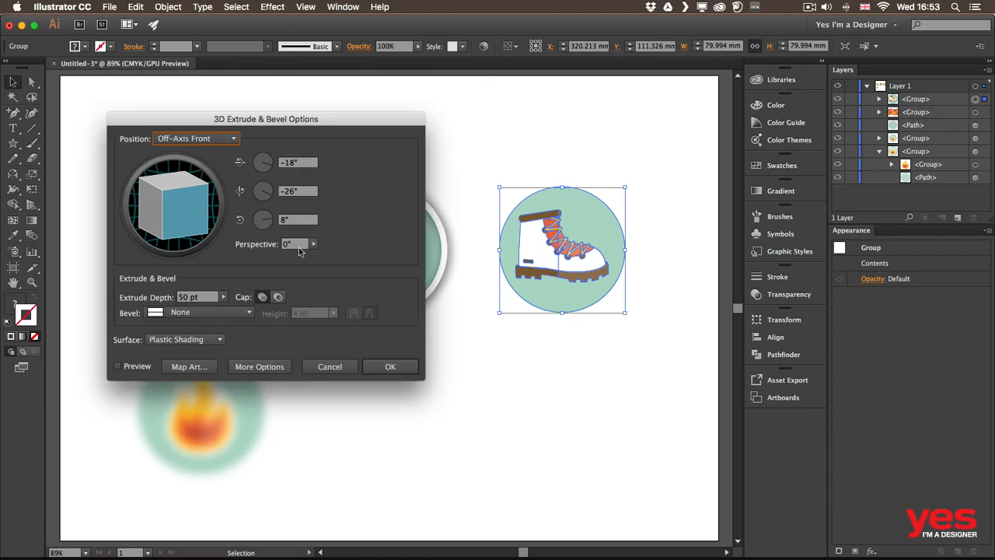
click(135, 369)
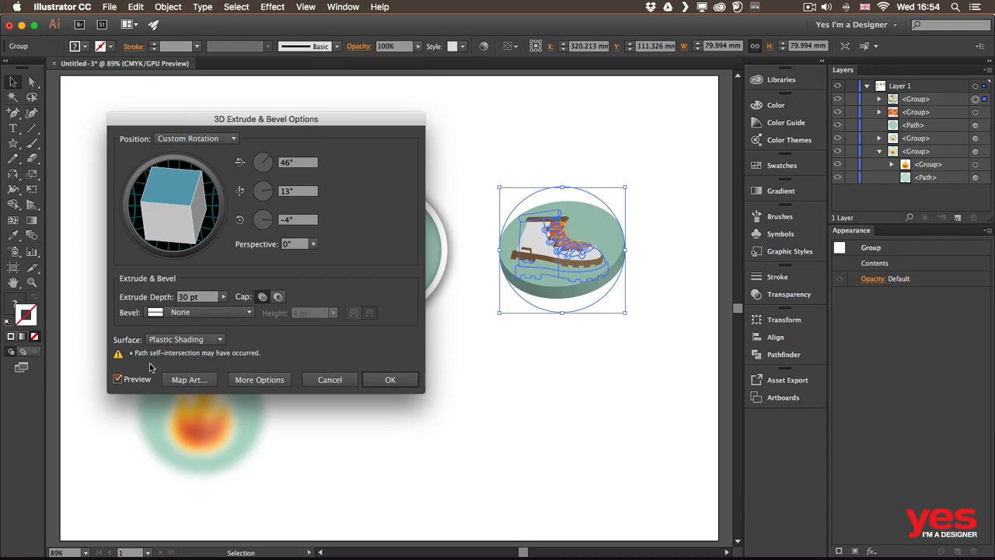
- Rotate the boot icon's extrusion to about 23°, 14° and -3°, apply the 3D effect and deselect the icon
mouse_move(163, 189)
mouse_down()
mouse_move(182, 212)
mouse_move(183, 203)
mouse_move(158, 208)
mouse_move(166, 207)
mouse_move(158, 224)
mouse_up()
drag(155, 274, 169, 265)
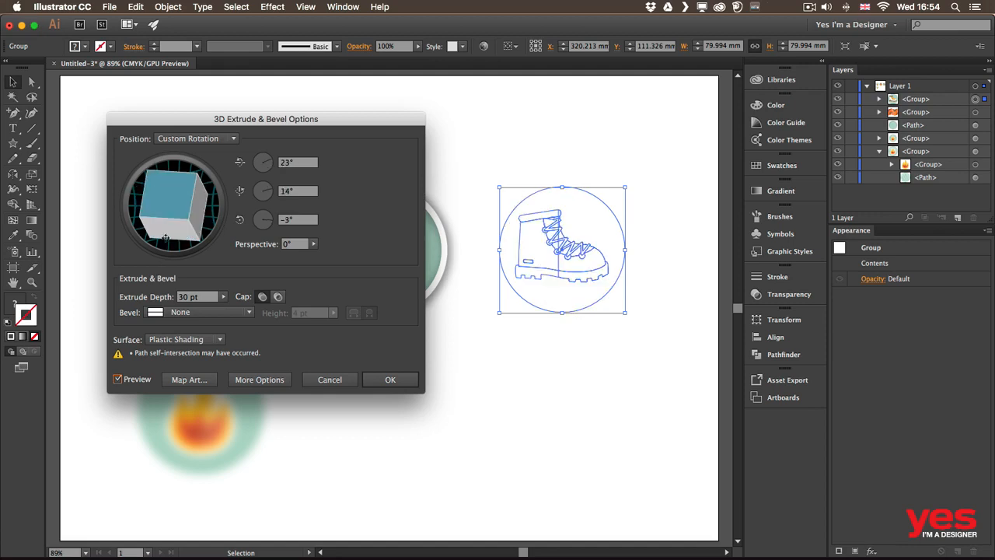
click(401, 383)
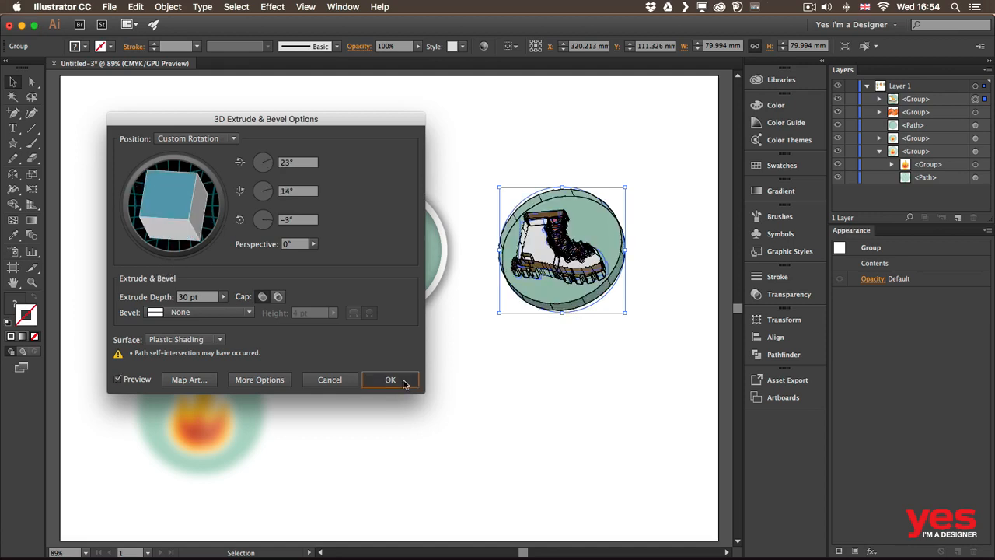
click(586, 358)
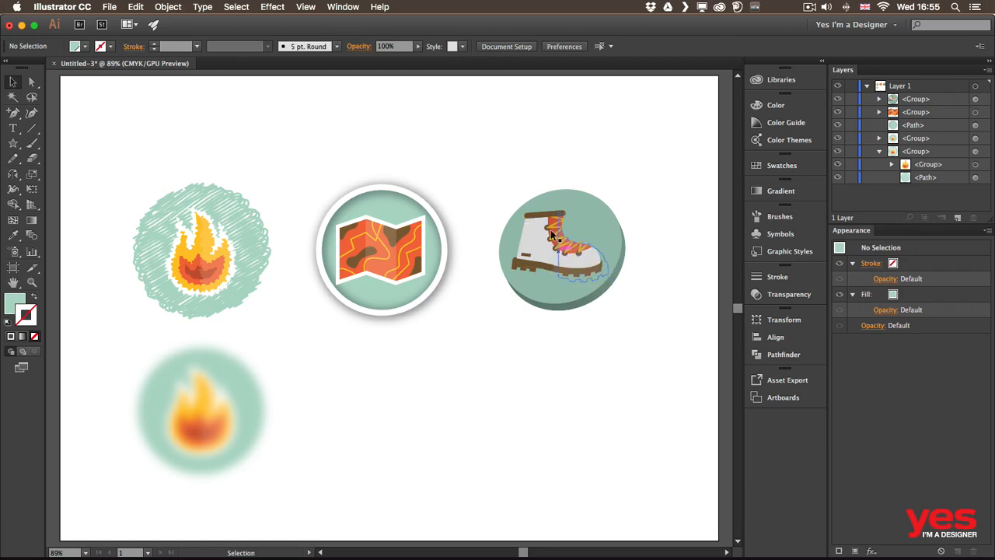
- Save the boot icon's 3D Extrude & Bevel appearance as a new graphic style and deselect the icon
click(601, 294)
click(769, 256)
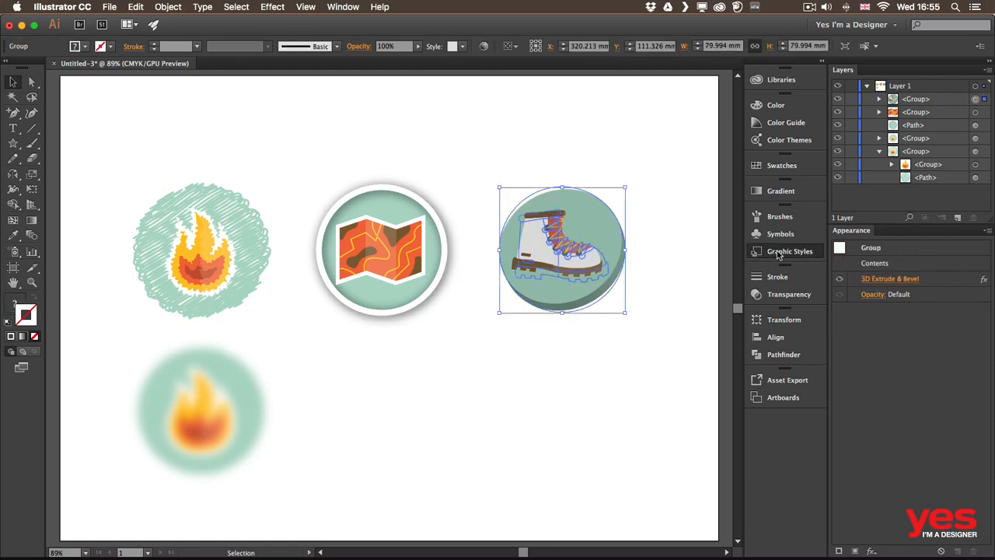
click(706, 430)
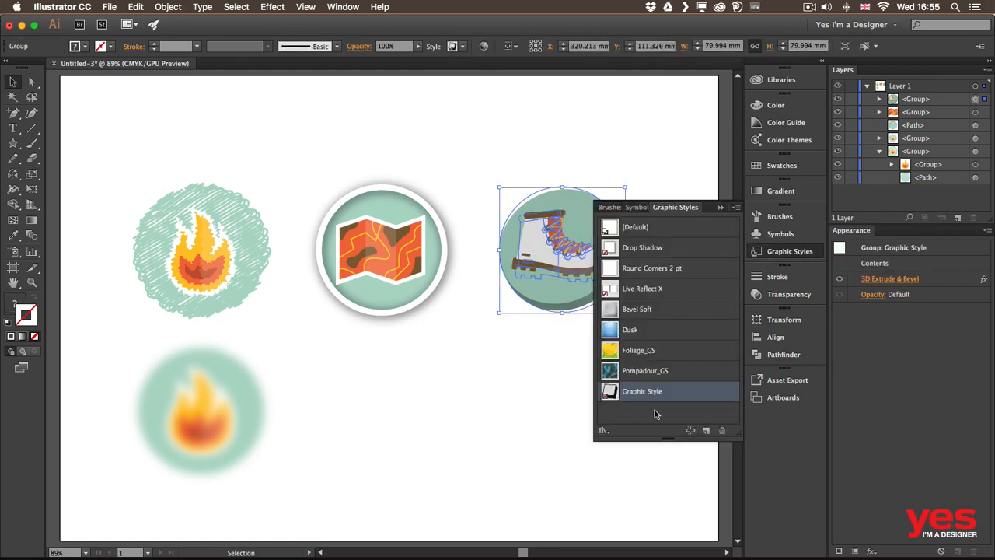
click(371, 386)
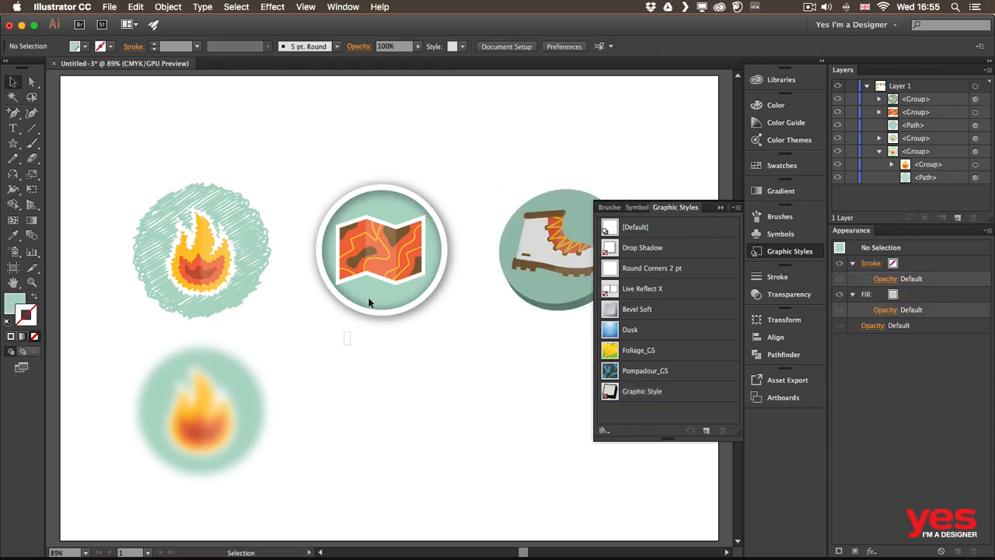
- Try the new 3D graphic style on the scribbled fire icon, undo it and deselect the icon
drag(346, 342, 431, 179)
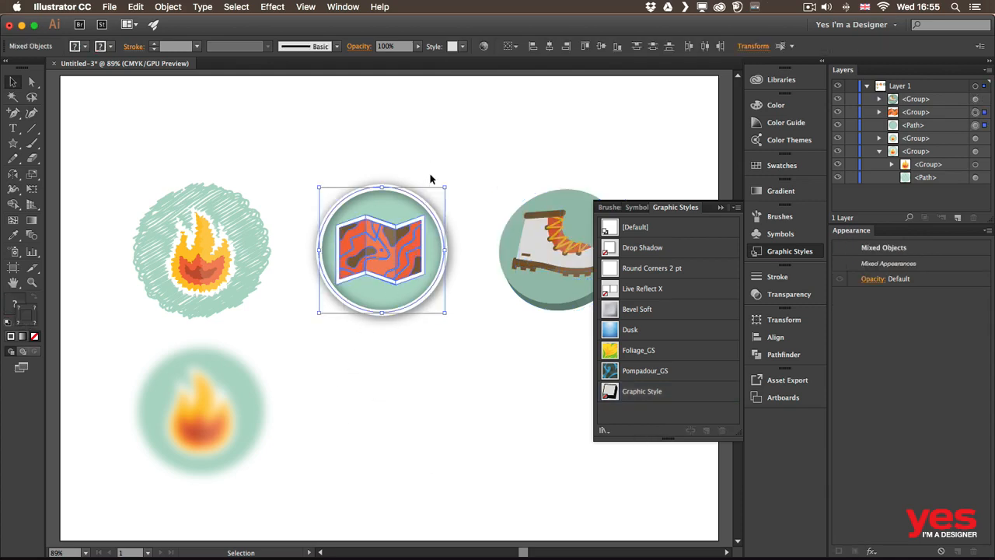
click(431, 179)
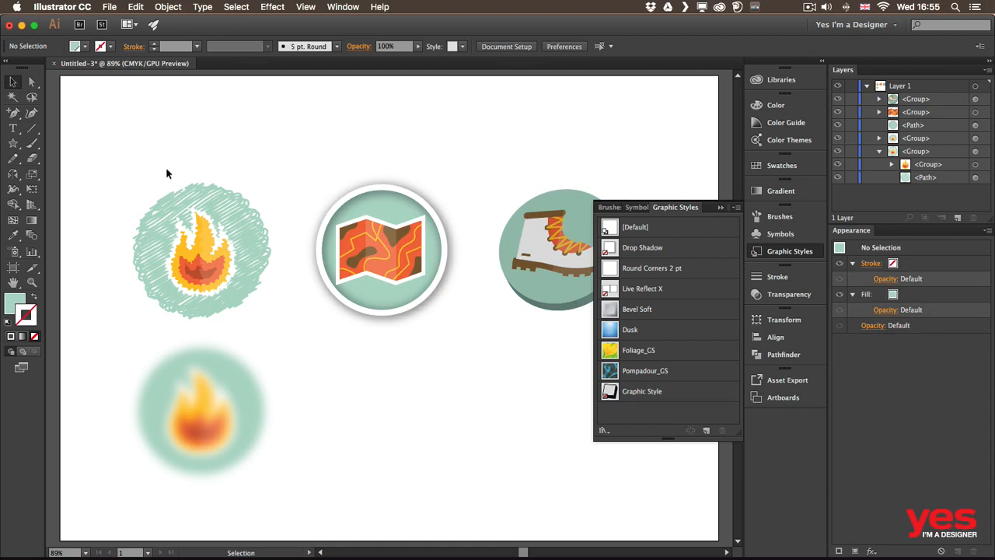
drag(166, 173, 249, 285)
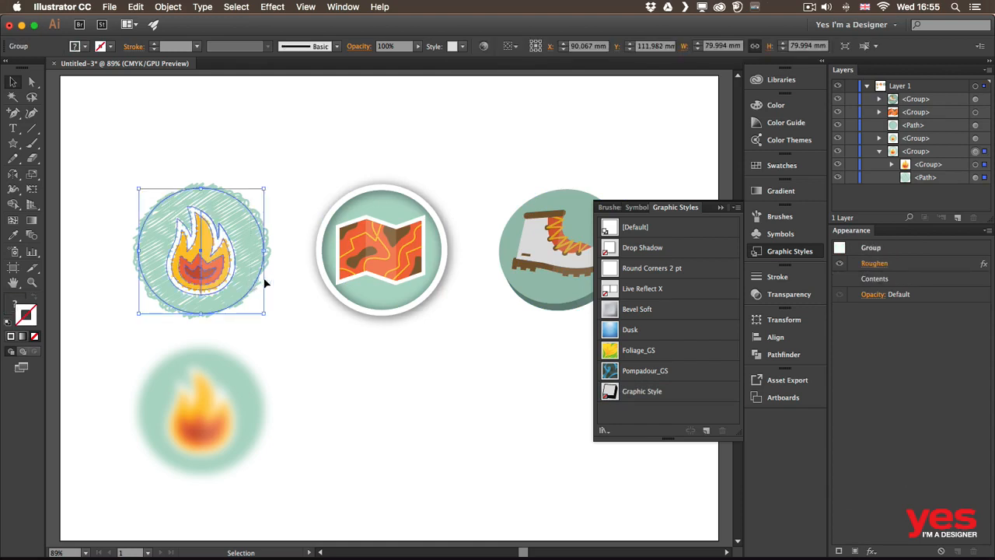
click(696, 392)
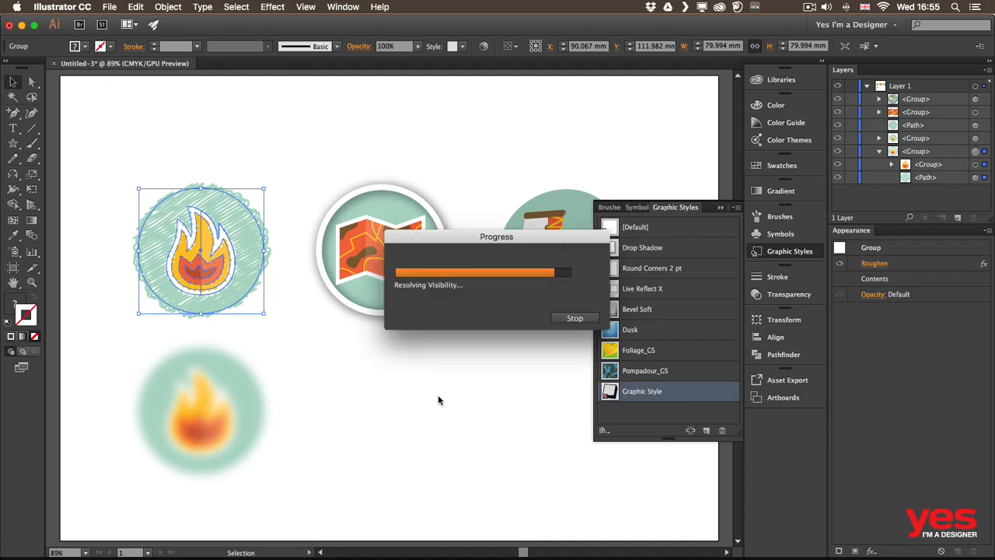
click(325, 403)
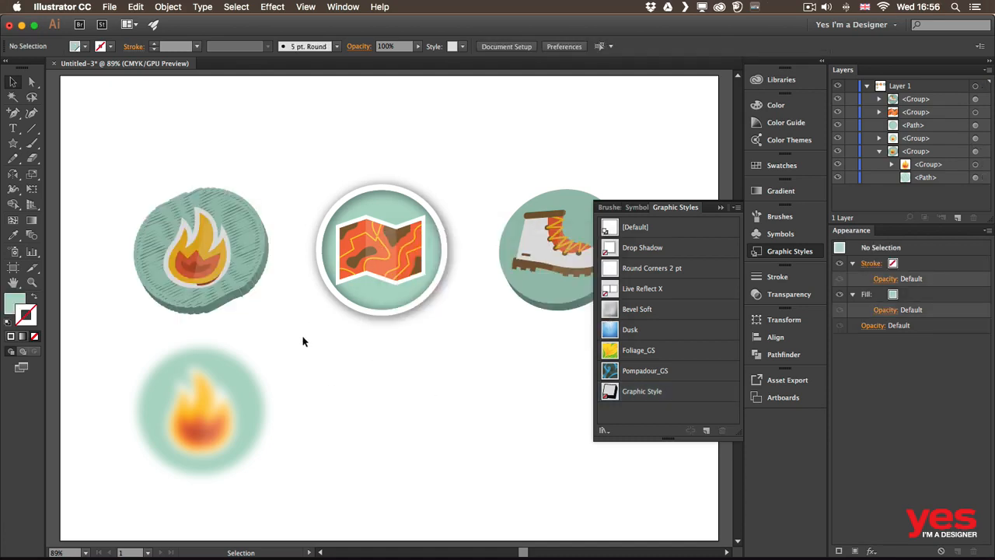
click(254, 267)
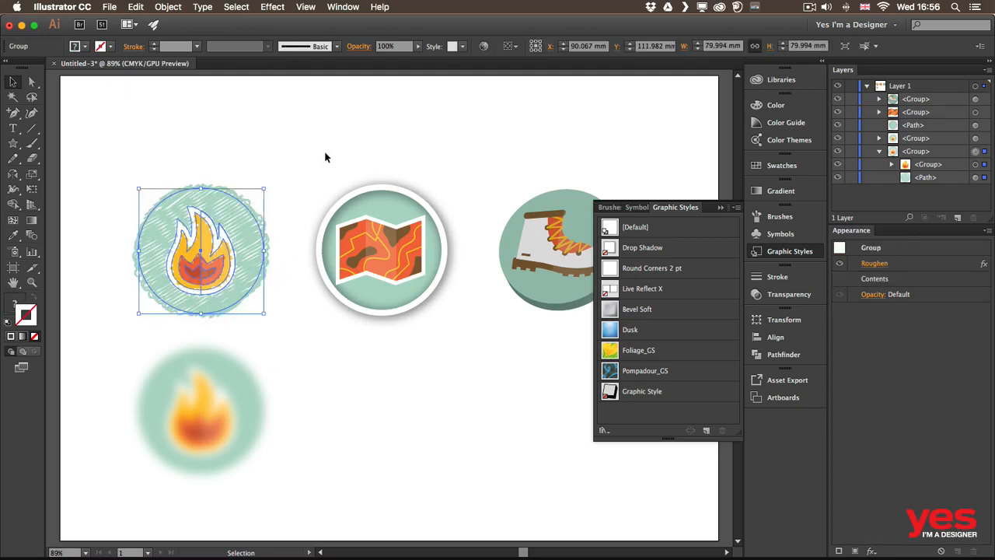
click(395, 138)
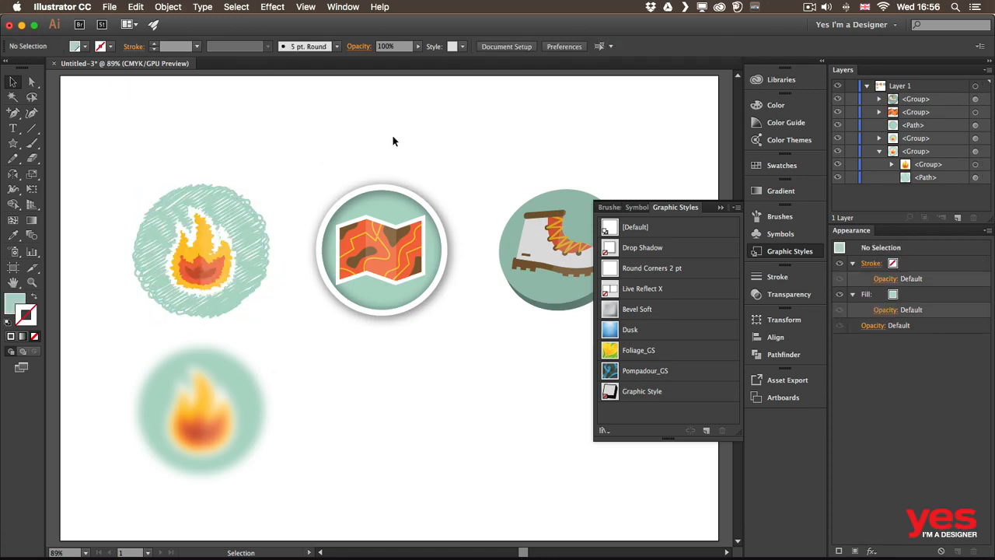
- Close the list of graphic styles and select the map icon's background circle to view its appearance attributes
click(790, 251)
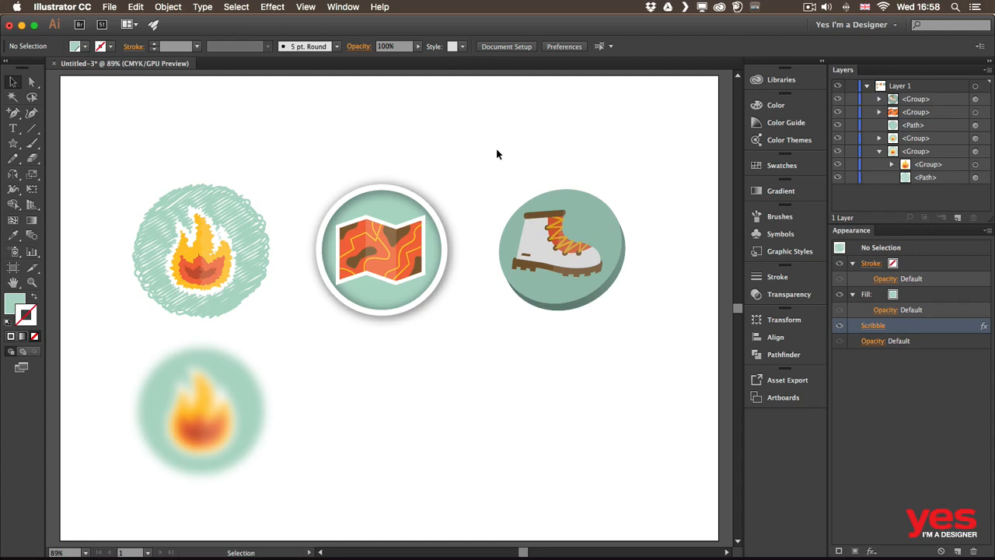
click(412, 202)
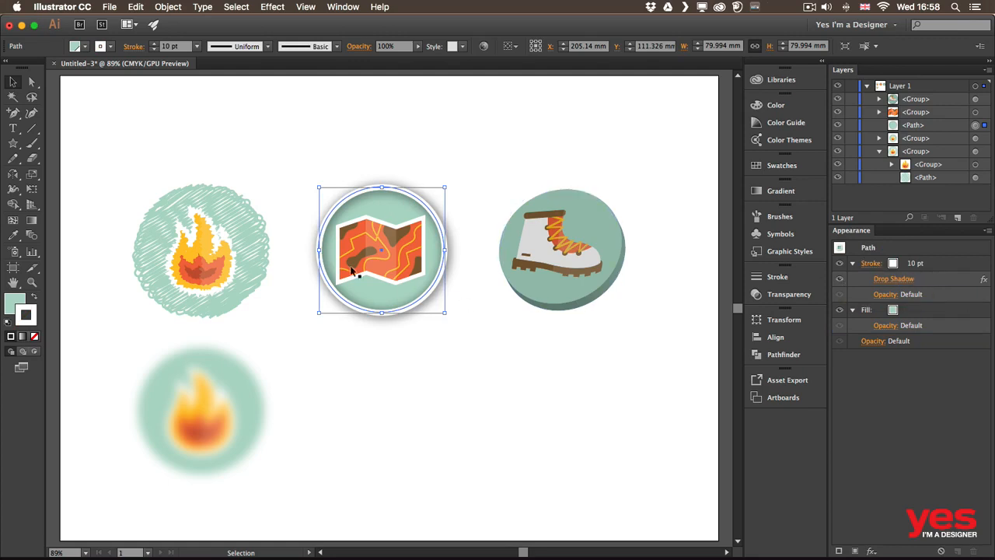
- Expand the appearance of the map icon's background circle into separate editable objects and deselect it
click(170, 8)
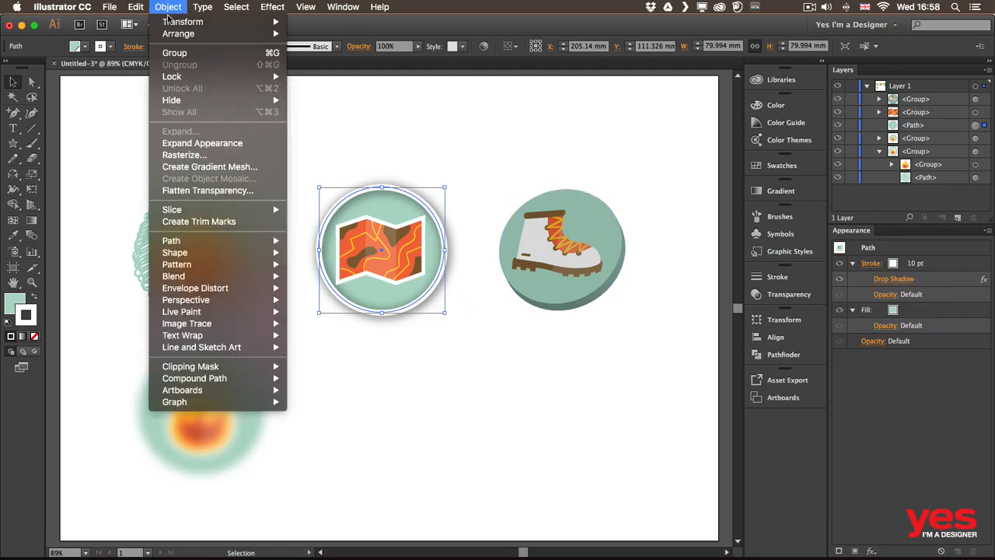
click(217, 146)
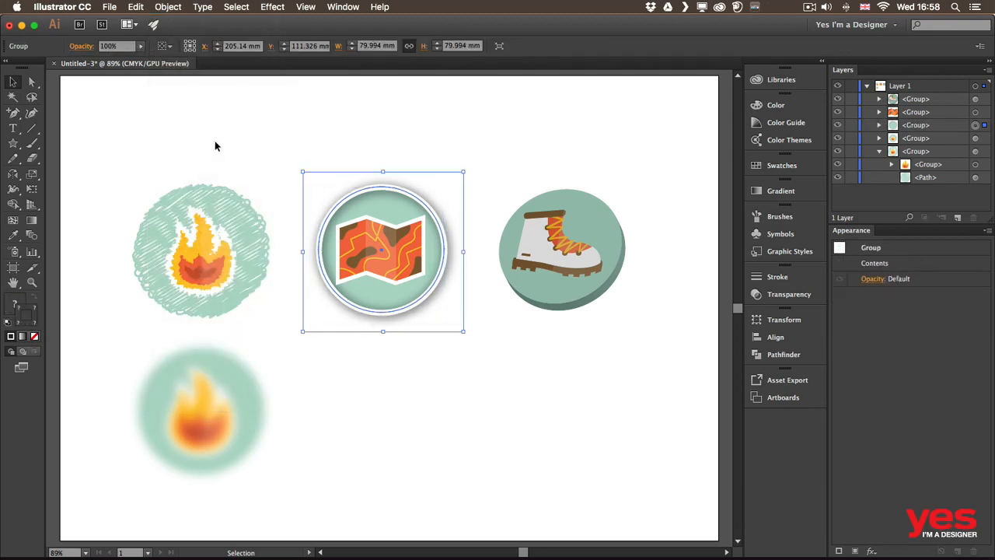
click(547, 163)
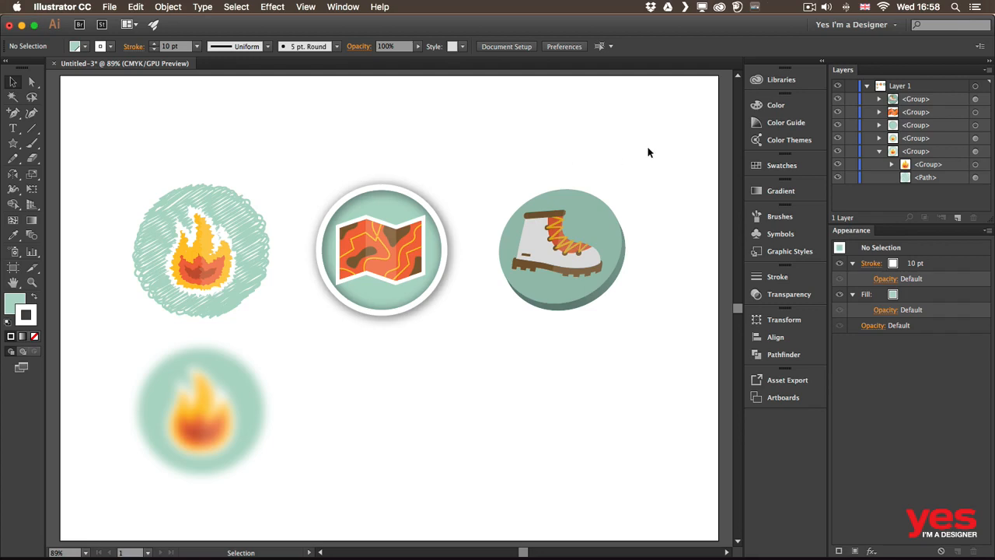
- Reveal the contents of the expanded circle's group and its subgroup, hiding and reshowing the white ring and shadow image to examine each part
click(878, 125)
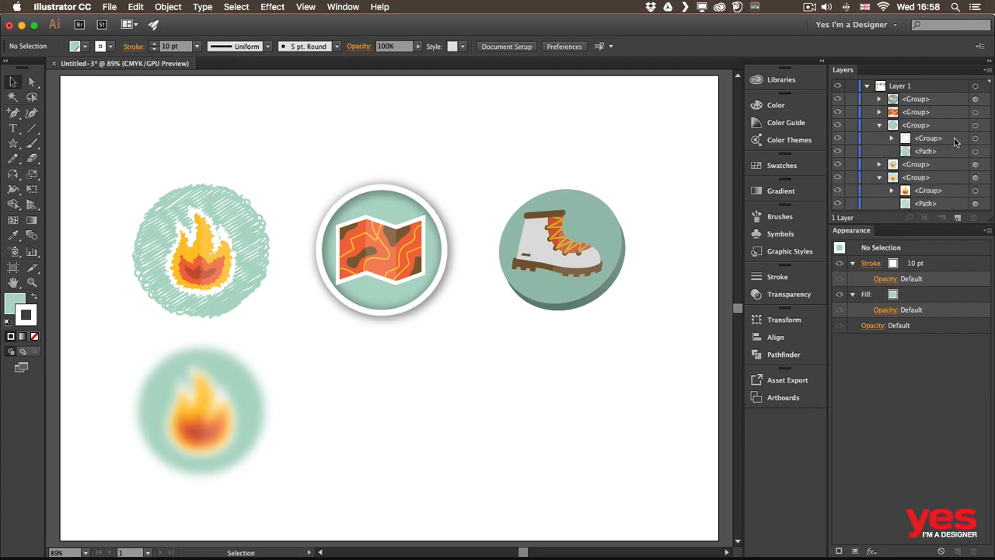
click(837, 138)
click(837, 139)
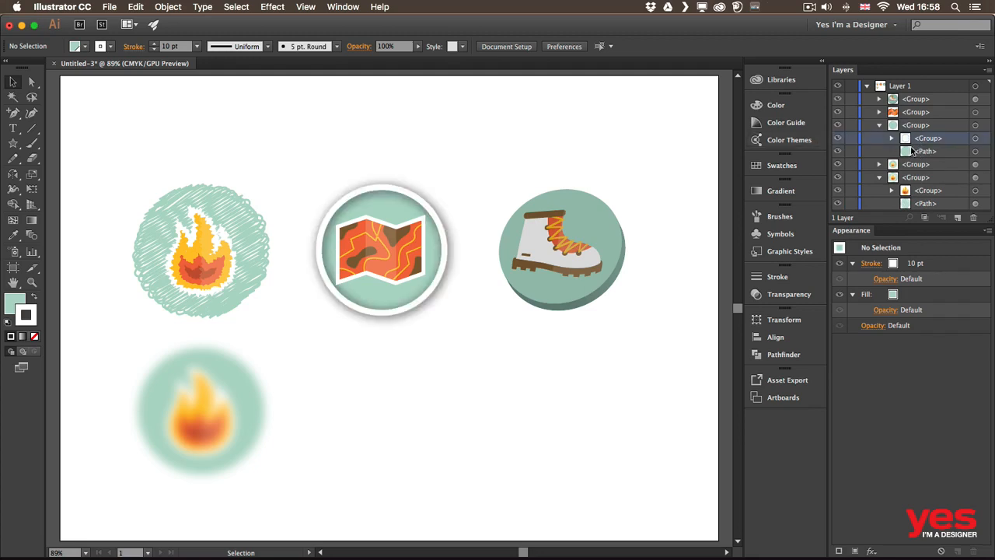
click(892, 139)
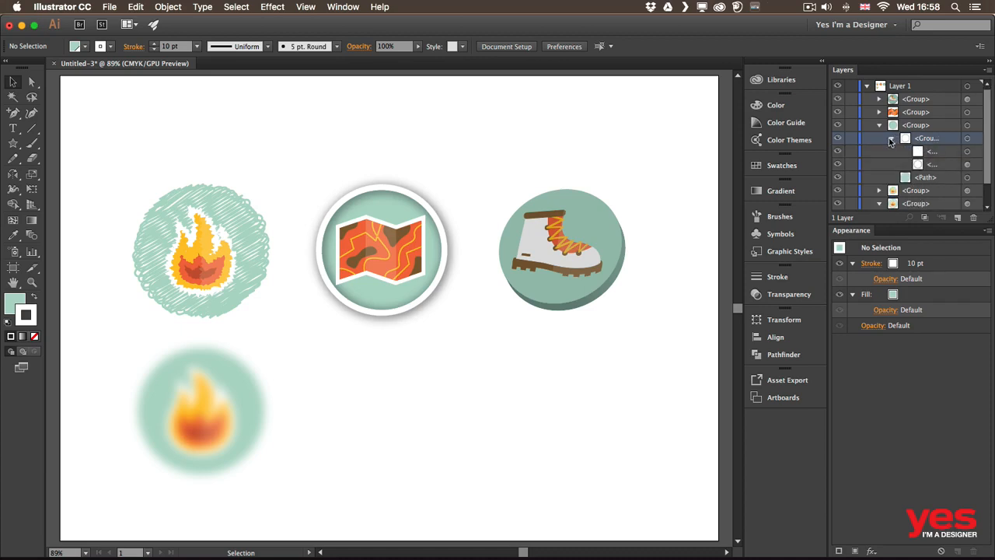
click(837, 152)
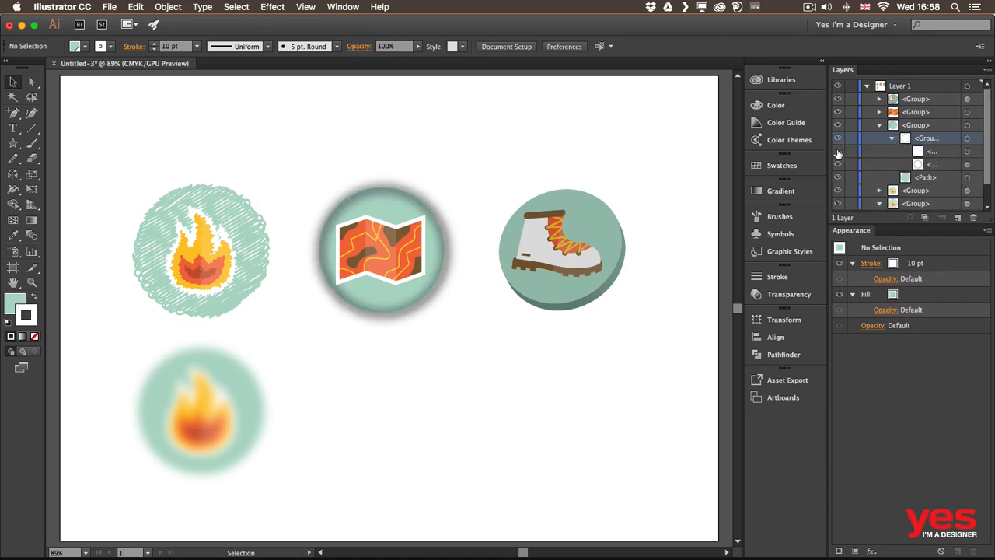
click(837, 152)
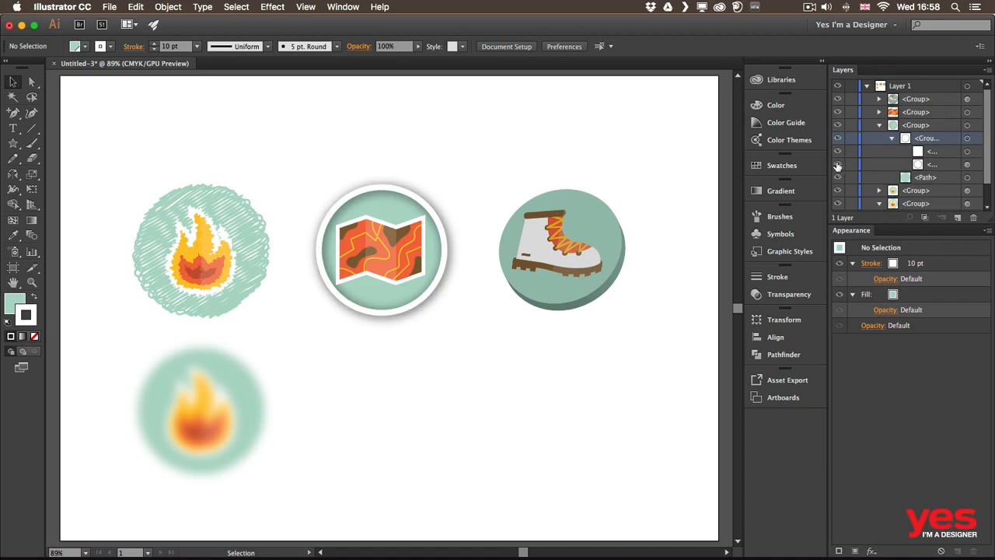
click(837, 164)
click(837, 165)
- Select the map icon's shadow image and nudge it down and to the right to about X 209.2 mm, Y 122.5 mm, then deselect it
click(966, 152)
click(967, 164)
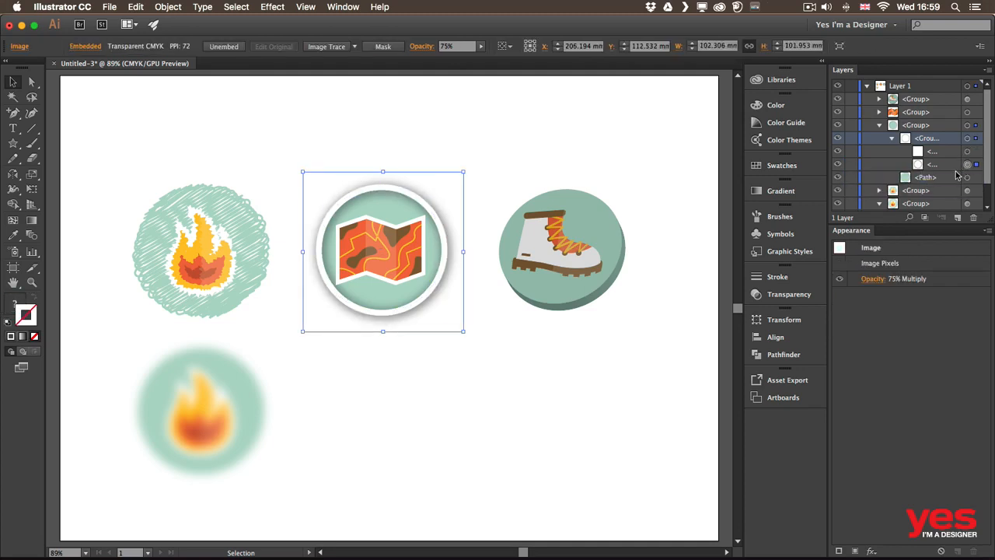
key(Right)
key(Right)
key(Right)
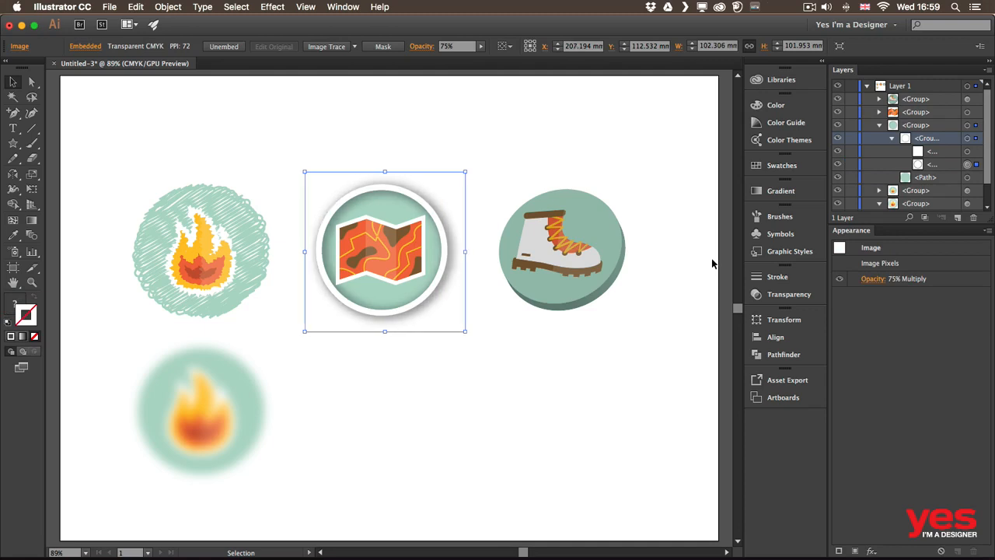
key(Down)
key(Down)
key(Left)
key(Left)
key(Down)
key(Down)
key(Down)
key(Down)
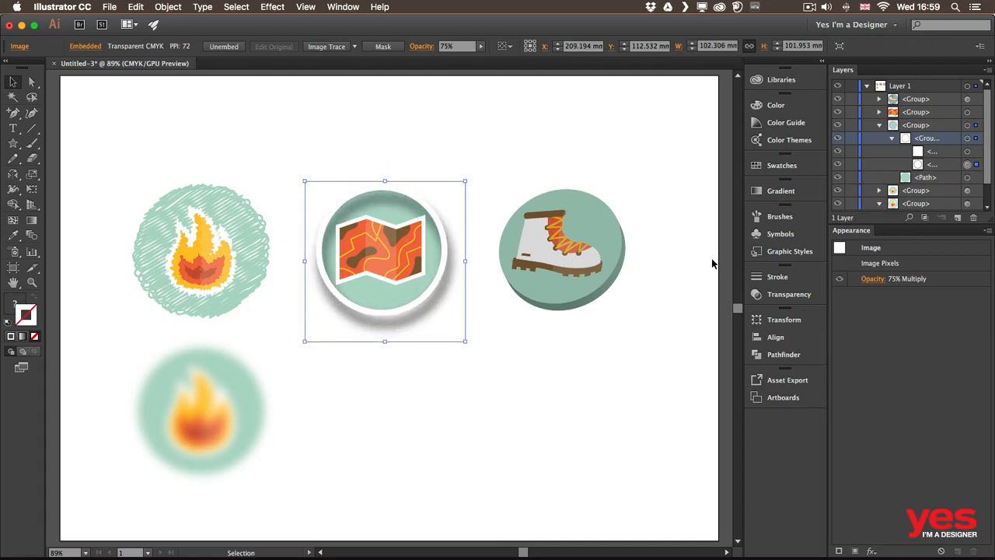
key(Left)
key(Left)
key(Up)
key(Up)
key(Up)
key(Up)
key(Up)
key(Up)
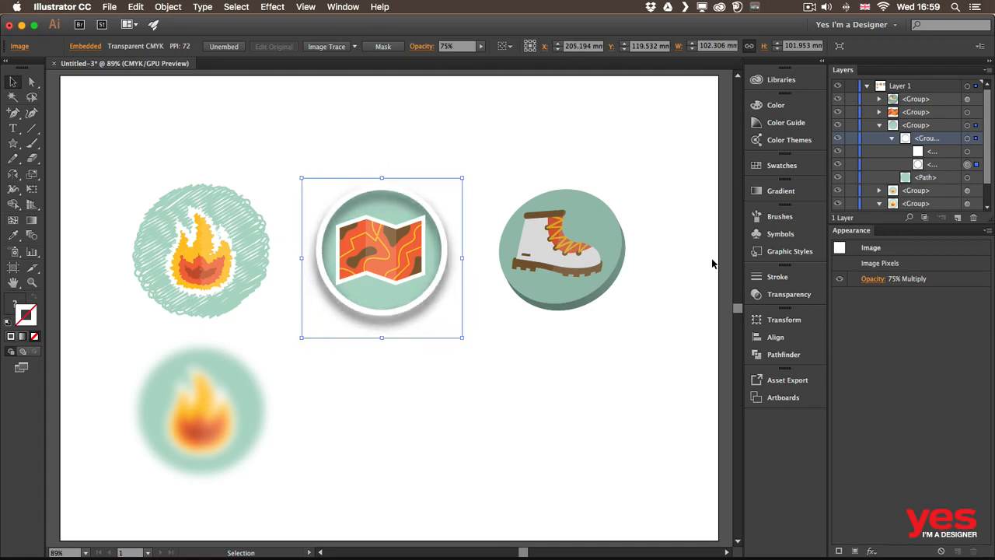
key(Right)
key(Right)
key(Right)
key(Right)
key(Right)
key(Right)
key(Down)
key(Down)
key(Down)
key(Down)
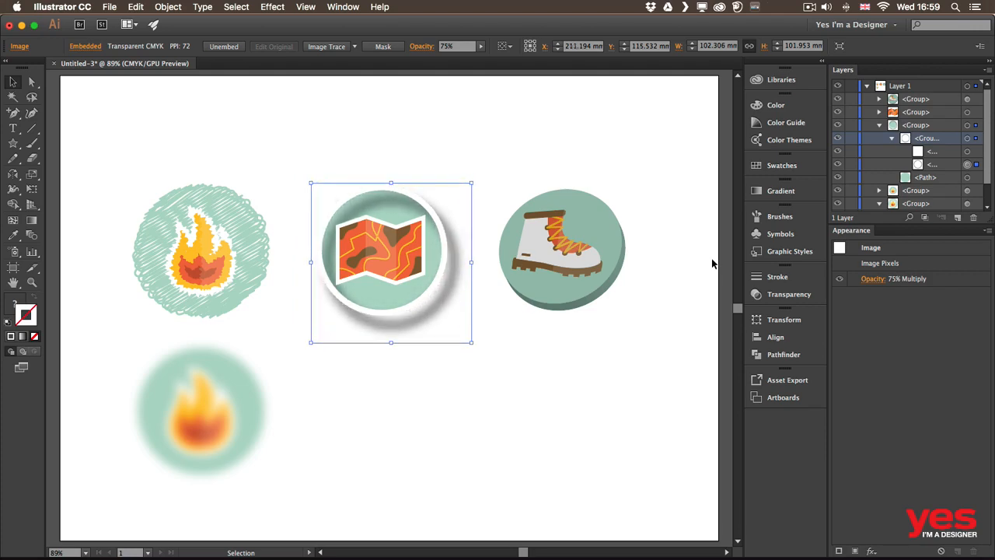
key(Left)
key(Left)
key(Down)
key(Down)
key(Down)
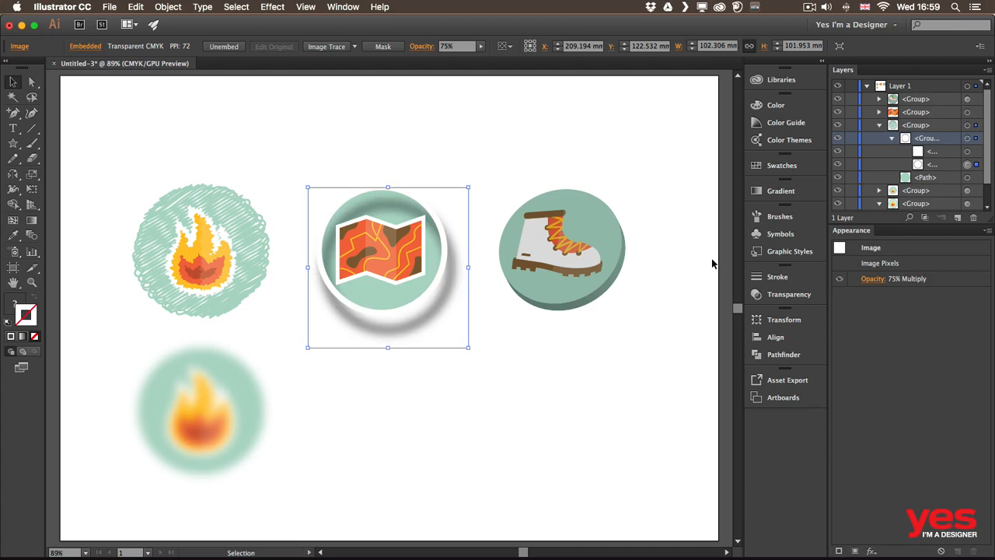
click(520, 354)
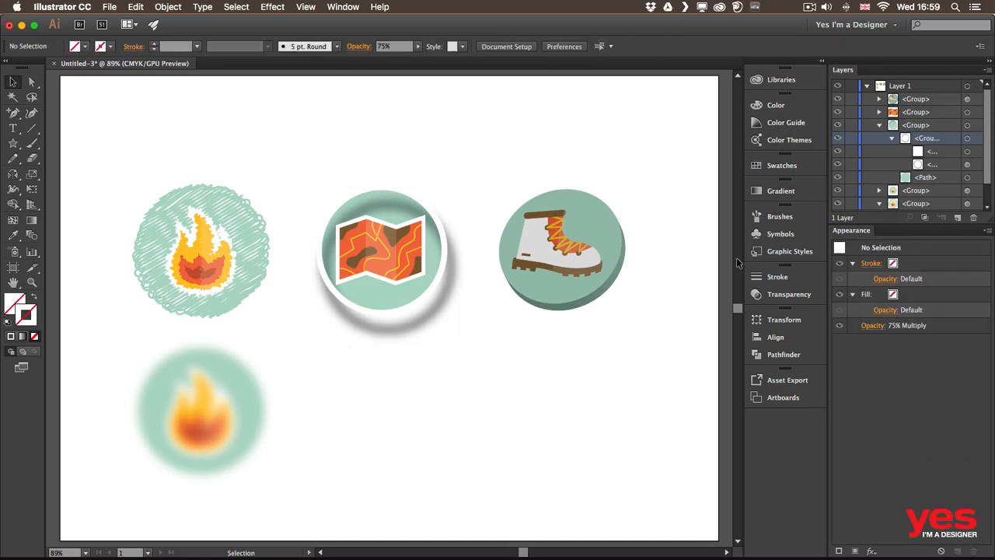
- Reselect the map icon's shadow image and stretch it downward to a height of about 114.4 mm
click(967, 164)
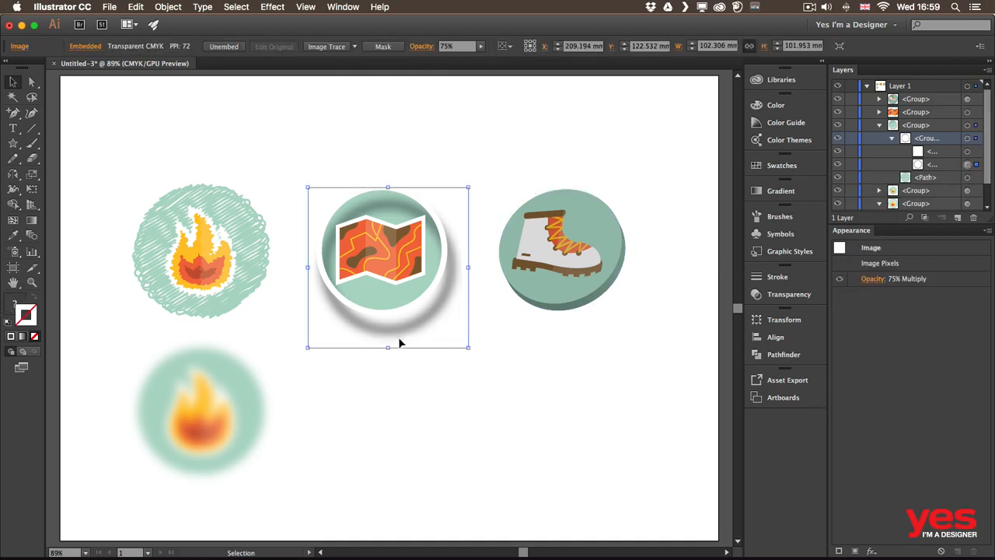
drag(388, 347, 385, 372)
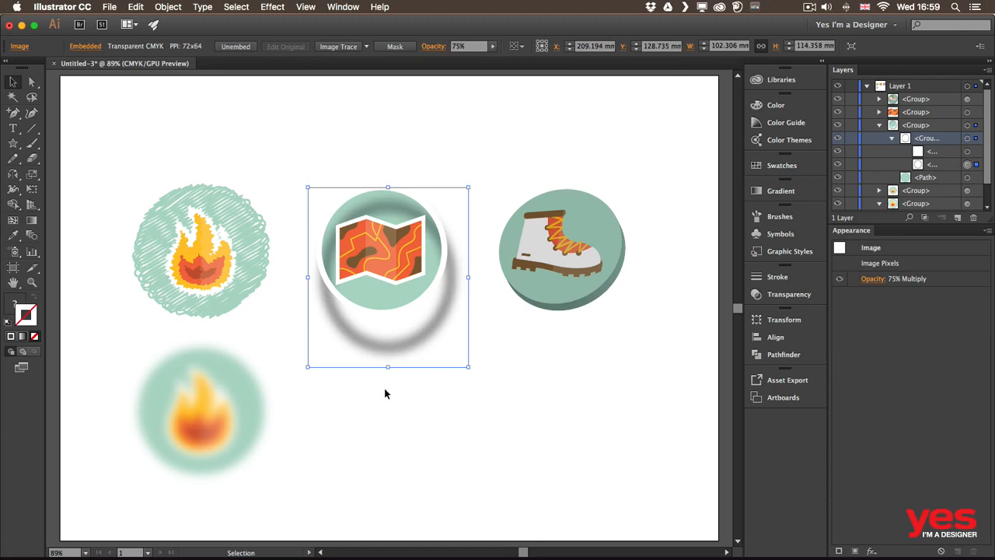